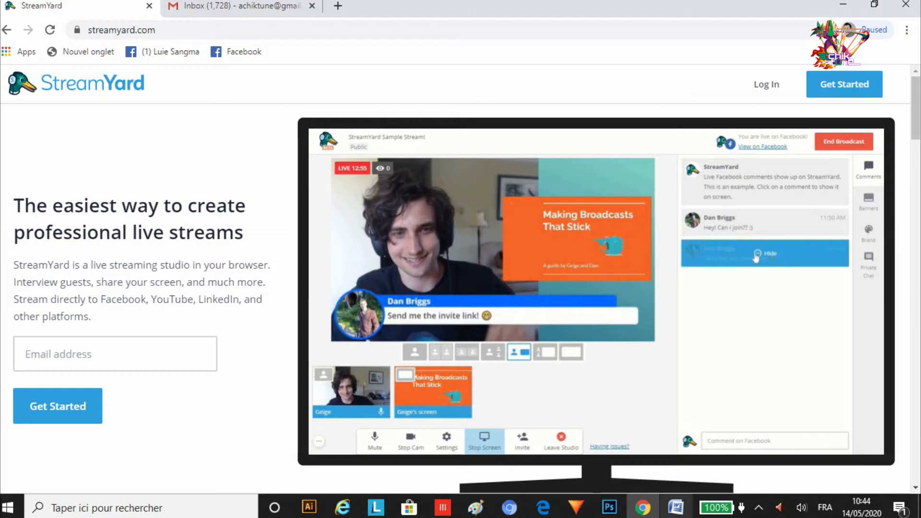
Switch to the Notepad notes and copy the Gmail address written under the second instruction
{"action": "mouse_move", "coordinate": [675, 507]}
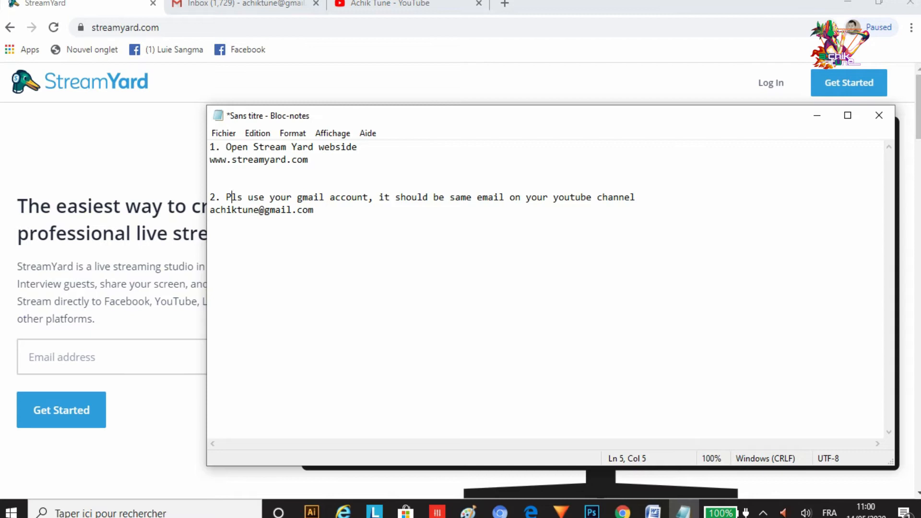
{"action": "left_click_drag", "start_coordinate": [309, 160], "coordinate": [298, 160]}
{"action": "left_click_drag", "start_coordinate": [210, 160], "coordinate": [308, 159]}
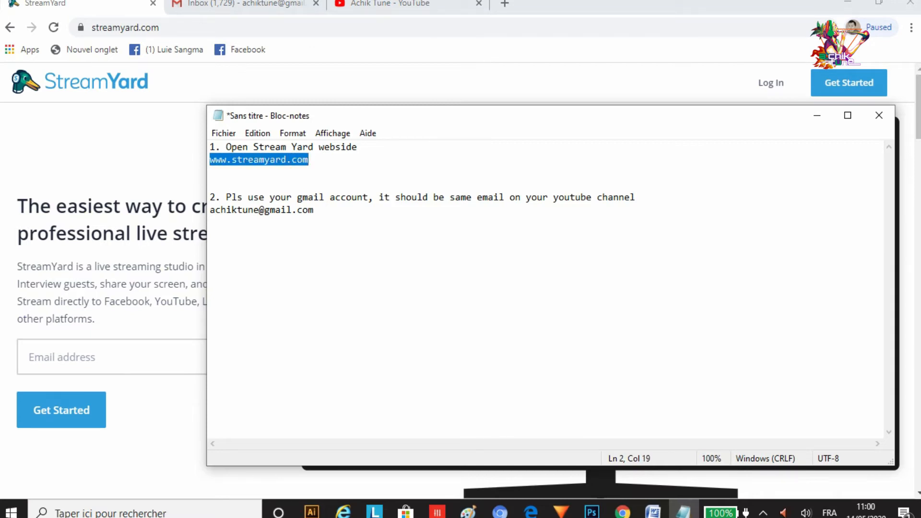
{"action": "left_click", "coordinate": [309, 160]}
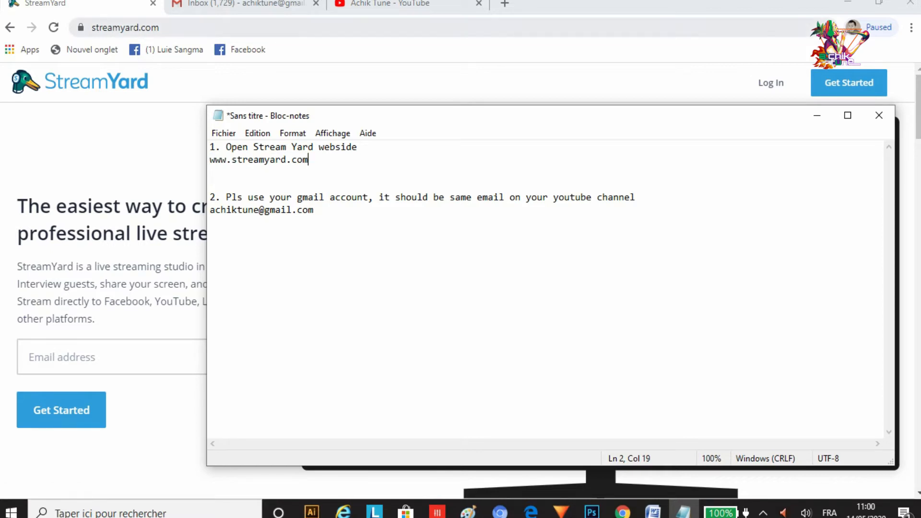
{"action": "left_click_drag", "start_coordinate": [314, 209], "coordinate": [210, 210]}
{"action": "key", "text": "ctrl+c"}
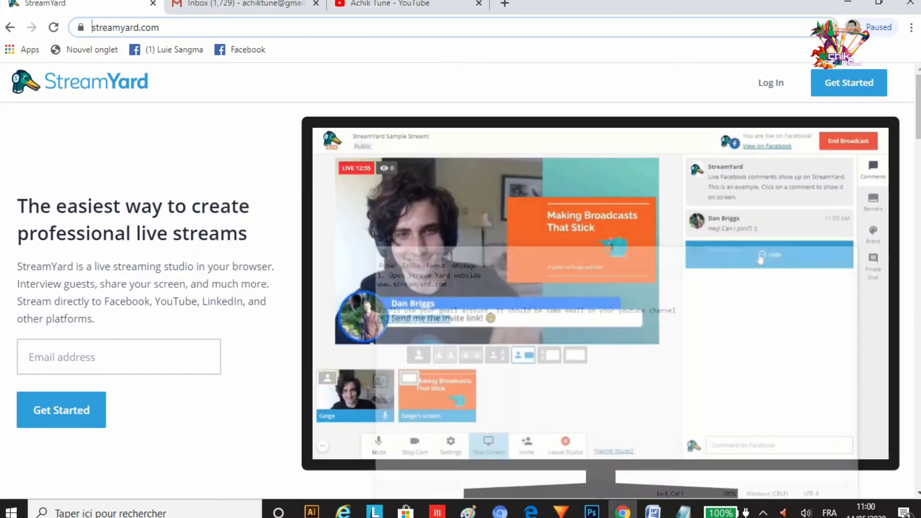
Return to the StreamYard homepage in the browser and submit the copied e-mail address to get started
{"action": "left_click", "coordinate": [817, 116]}
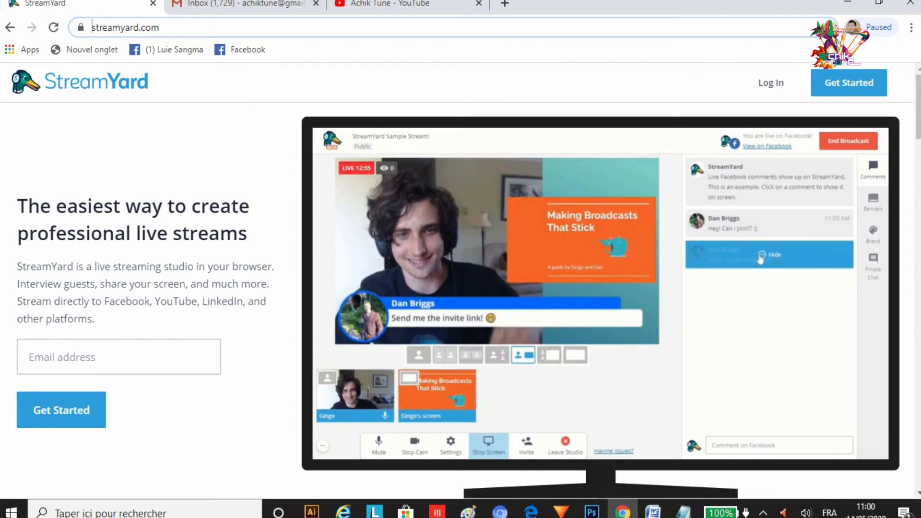
{"action": "left_click", "coordinate": [119, 357]}
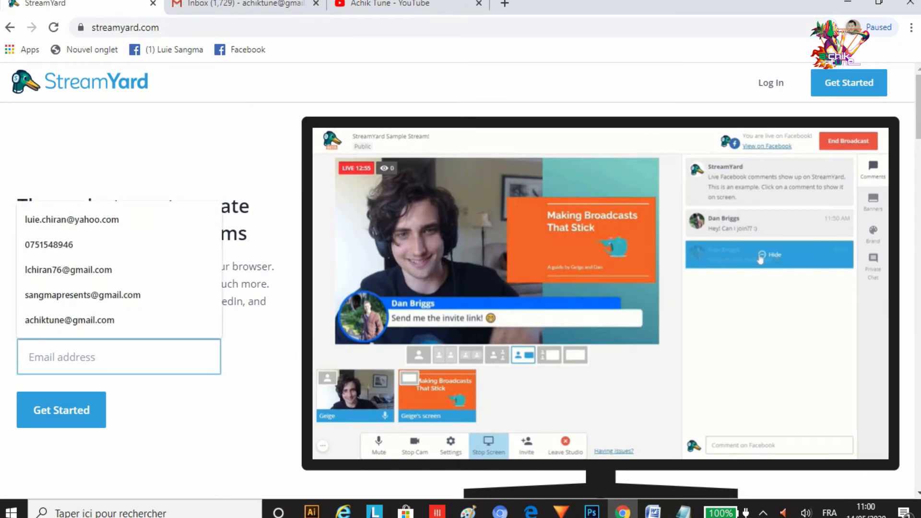
{"action": "key", "text": "ctrl+v"}
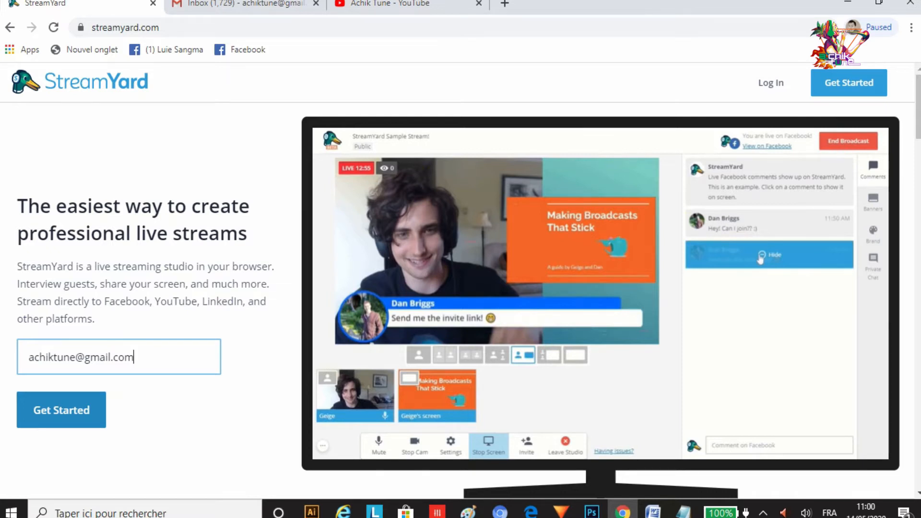
{"action": "key", "text": "Return"}
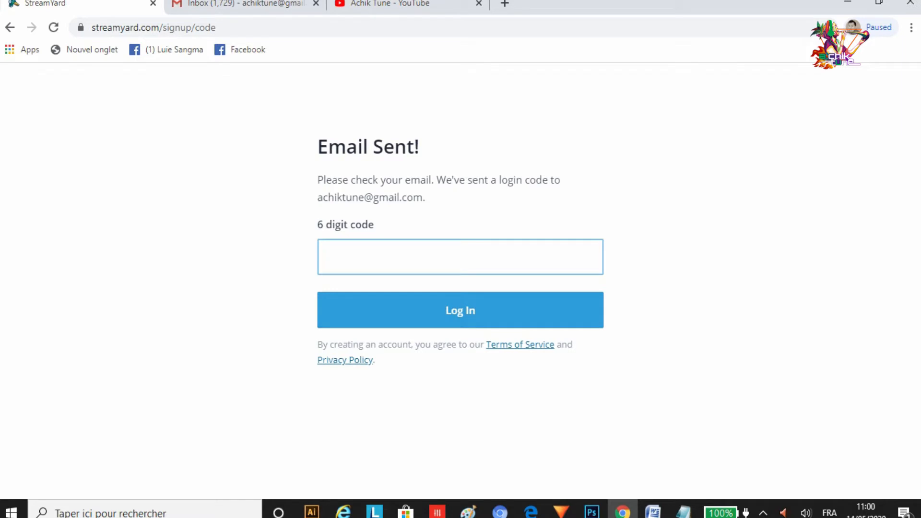
Open the StreamYard Login Code e-mail in the Gmail inbox and copy the login code
{"action": "left_click", "coordinate": [240, 5]}
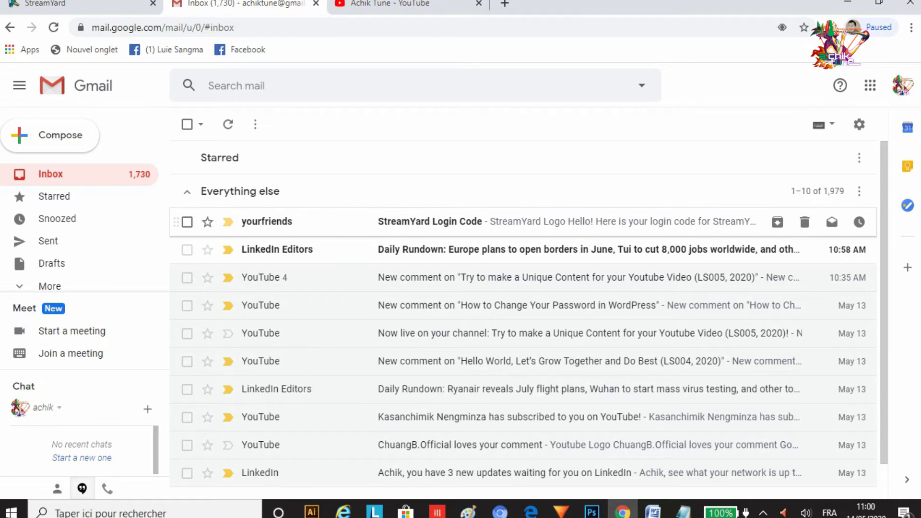
{"action": "left_click", "coordinate": [432, 221]}
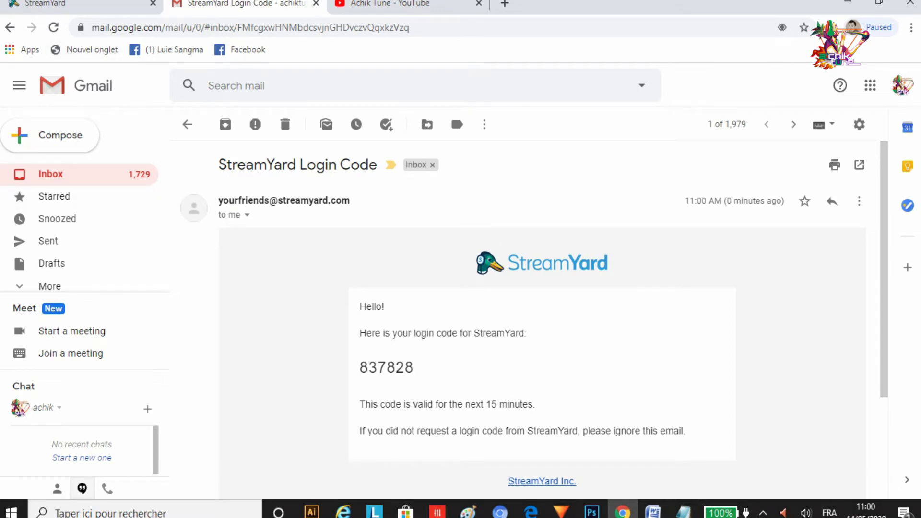
{"action": "left_click_drag", "start_coordinate": [414, 368], "coordinate": [359, 367]}
{"action": "key", "text": "ctrl+c"}
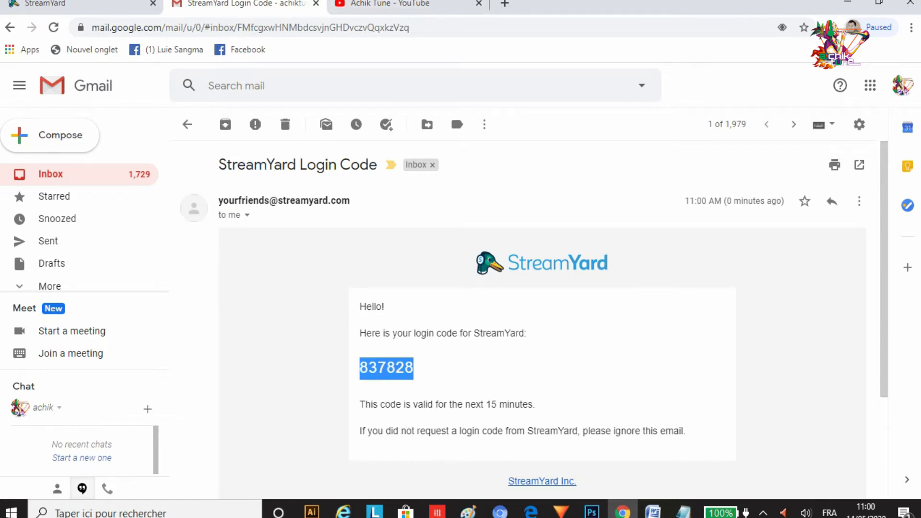
Paste the login code into StreamYard's 6 digit code field, log in and continue past the welcome page
{"action": "left_click", "coordinate": [82, 4]}
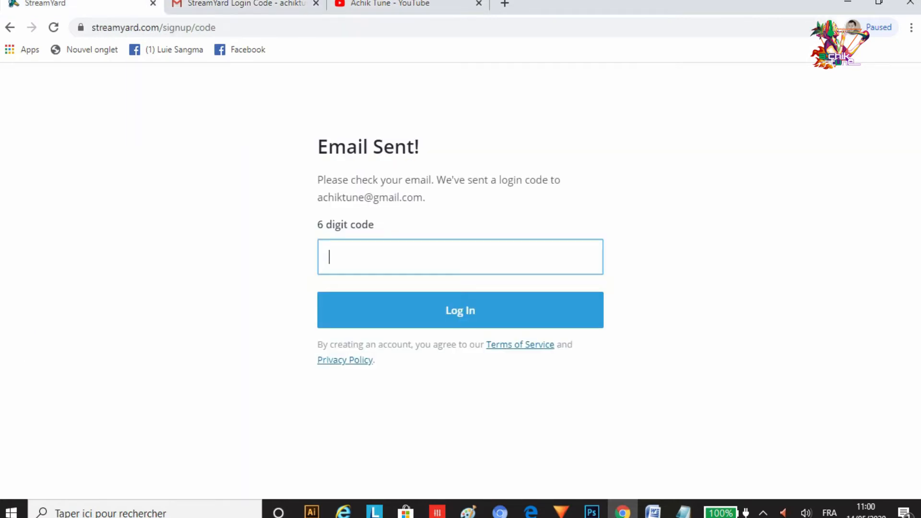
{"action": "left_click_drag", "start_coordinate": [375, 225], "coordinate": [316, 225]}
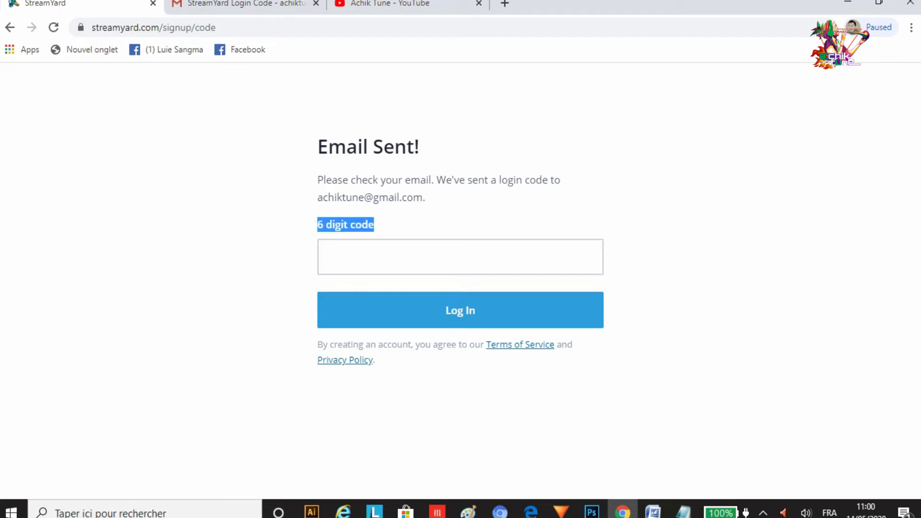
{"action": "left_click", "coordinate": [346, 258]}
{"action": "key", "text": "ctrl+v"}
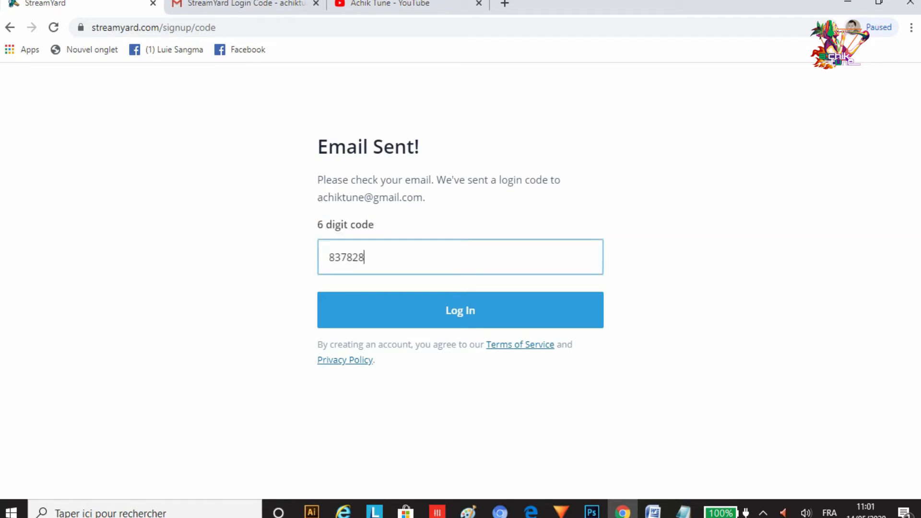
{"action": "left_click", "coordinate": [461, 310]}
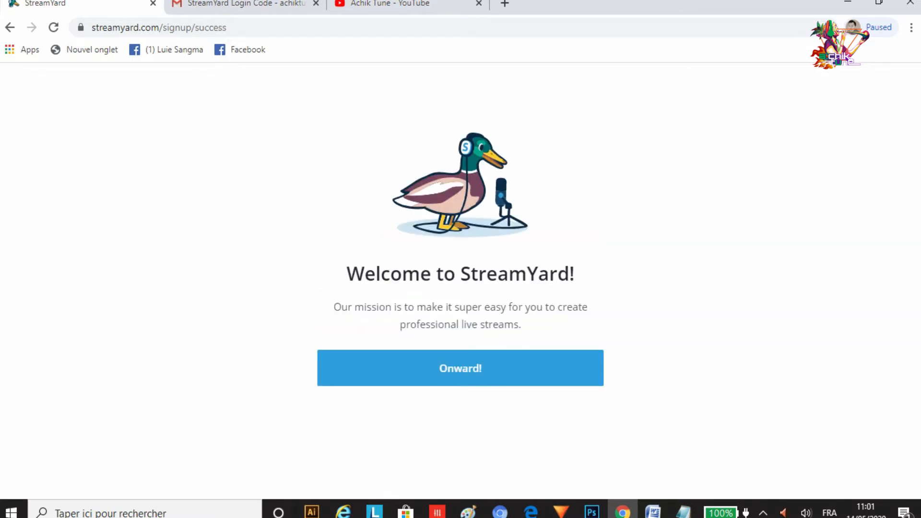
{"action": "left_click", "coordinate": [461, 368]}
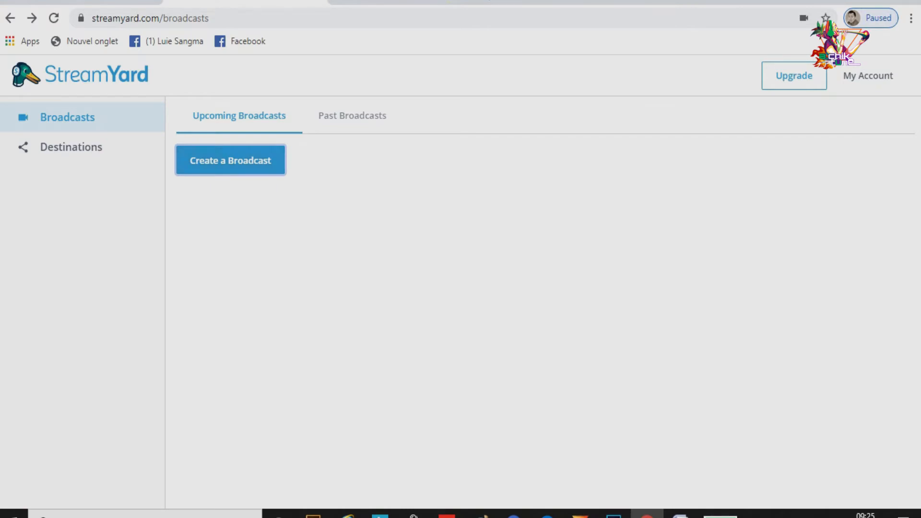
Create a broadcast titled "Hello World" without adding a destination
{"action": "left_click", "coordinate": [231, 160]}
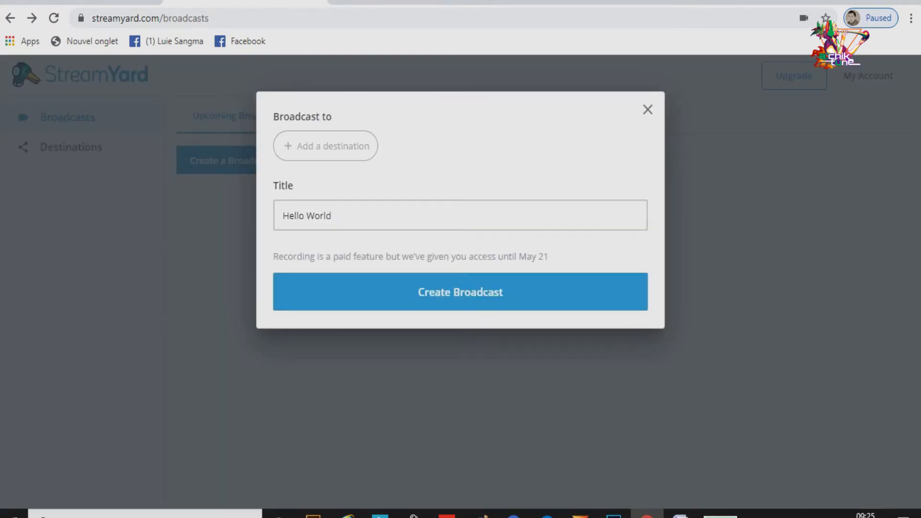
{"action": "left_click", "coordinate": [332, 216]}
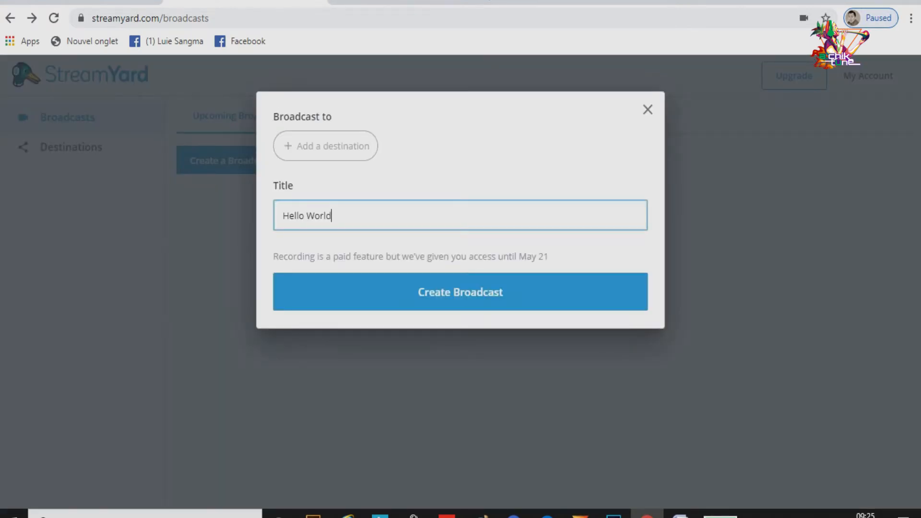
{"action": "key", "text": "BackSpace"}
{"action": "key", "text": "BackSpace"}
{"action": "key", "text": "BackSpace"}
{"action": "key", "text": "BackSpace"}
{"action": "key", "text": "BackSpace"}
{"action": "key", "text": "BackSpace"}
{"action": "key", "text": "BackSpace"}
{"action": "key", "text": "BackSpace"}
{"action": "key", "text": "BackSpace"}
{"action": "key", "text": "BackSpace"}
{"action": "key", "text": "BackSpace"}
{"action": "type", "text": "Hello World"}
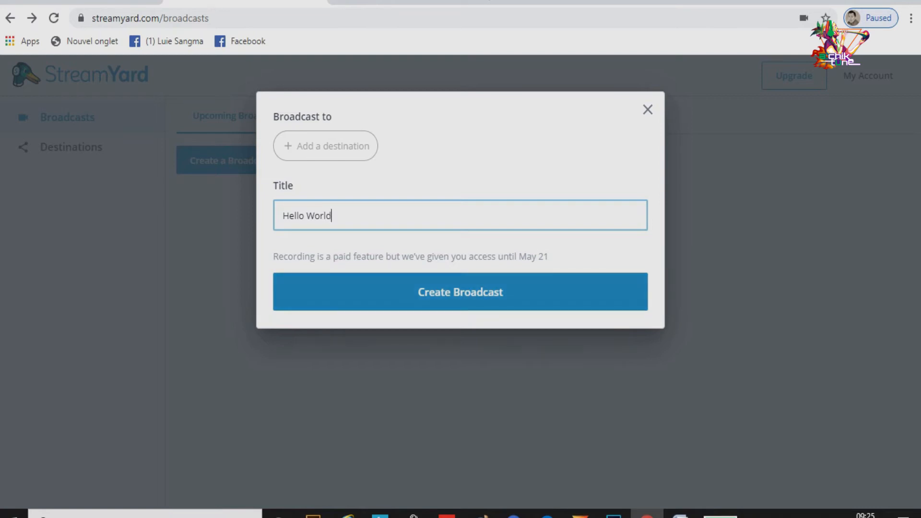
{"action": "left_click", "coordinate": [461, 293]}
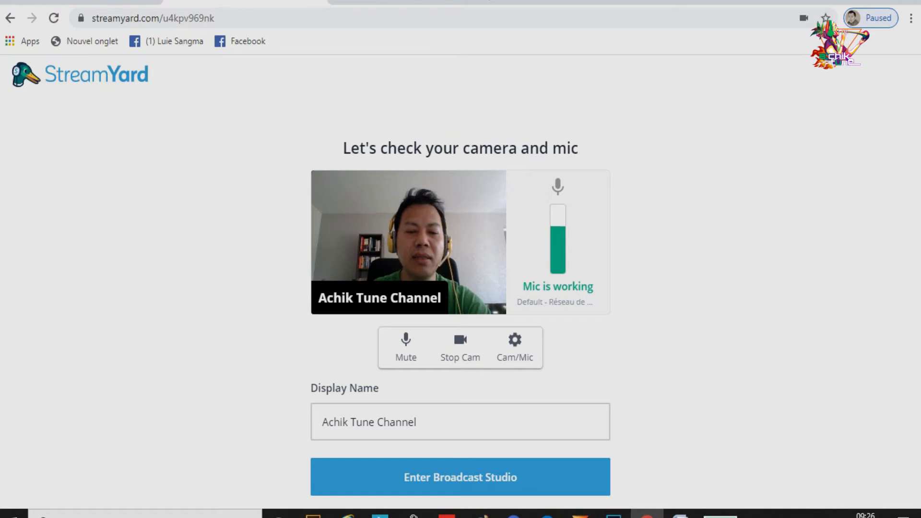
Keep Achik Tune Channel as the display name and enter the broadcast studio
{"action": "left_click", "coordinate": [328, 422]}
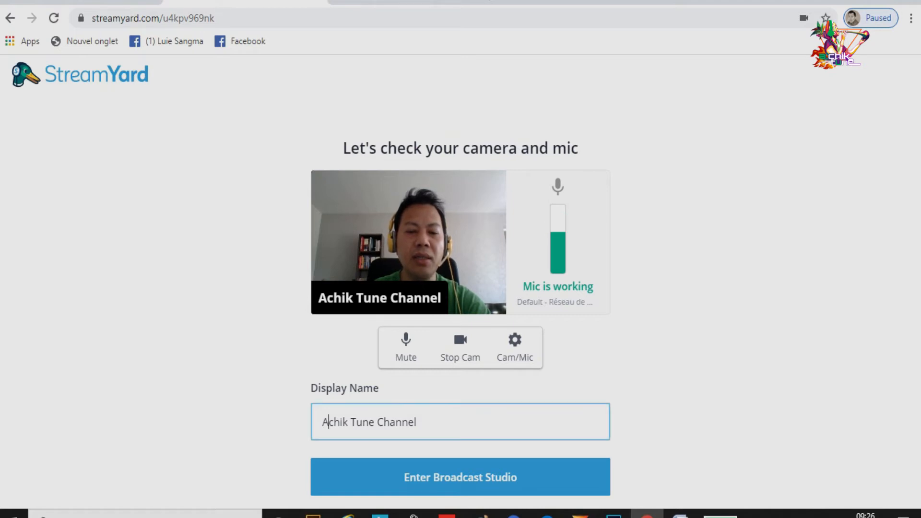
{"action": "key", "text": "Right"}
{"action": "key", "text": "Right"}
{"action": "key", "text": "Right"}
{"action": "key", "text": "Right"}
{"action": "key", "text": "Right"}
{"action": "key", "text": "Right"}
{"action": "key", "text": "Right"}
{"action": "key", "text": "Right"}
{"action": "key", "text": "Right"}
{"action": "key", "text": "Right"}
{"action": "key", "text": "Right"}
{"action": "key", "text": "Right"}
{"action": "key", "text": "Right"}
{"action": "key", "text": "Right"}
{"action": "key", "text": "Right"}
{"action": "key", "text": "Right"}
{"action": "key", "text": "Right"}
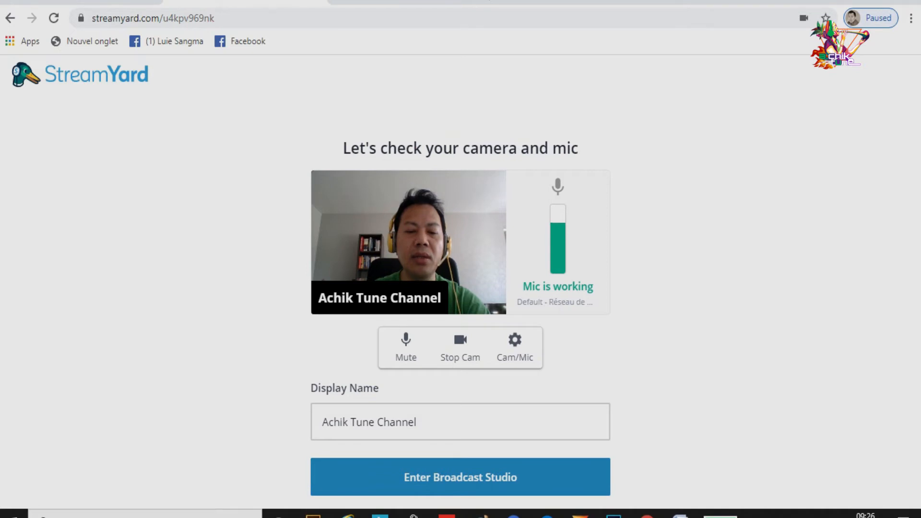
{"action": "left_click", "coordinate": [461, 477]}
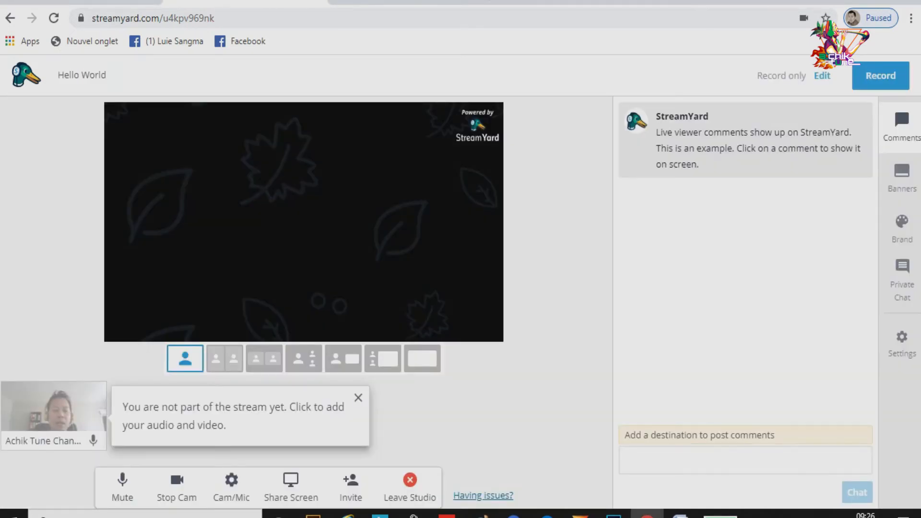
Dismiss the hint about joining the stream and try the two-person layouts, ending on the layout with one large speaker beside smaller ones
{"action": "left_click", "coordinate": [358, 398]}
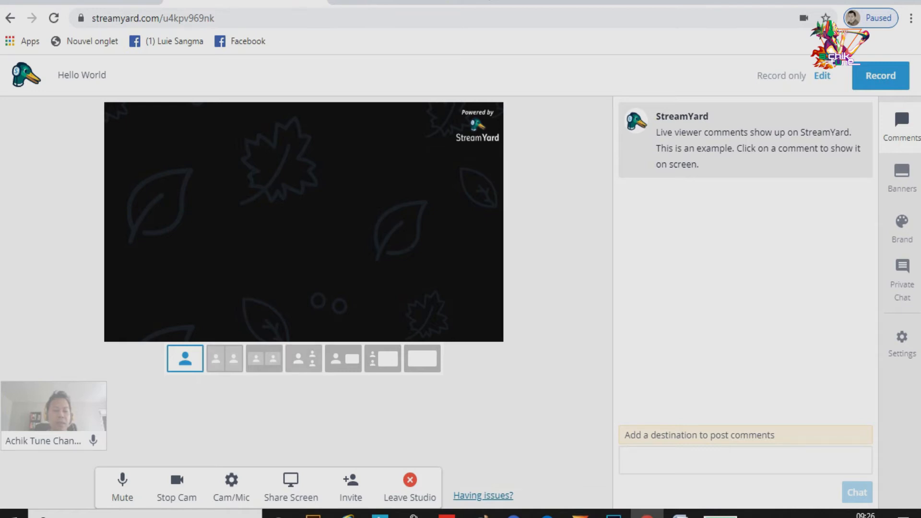
{"action": "left_click", "coordinate": [225, 359]}
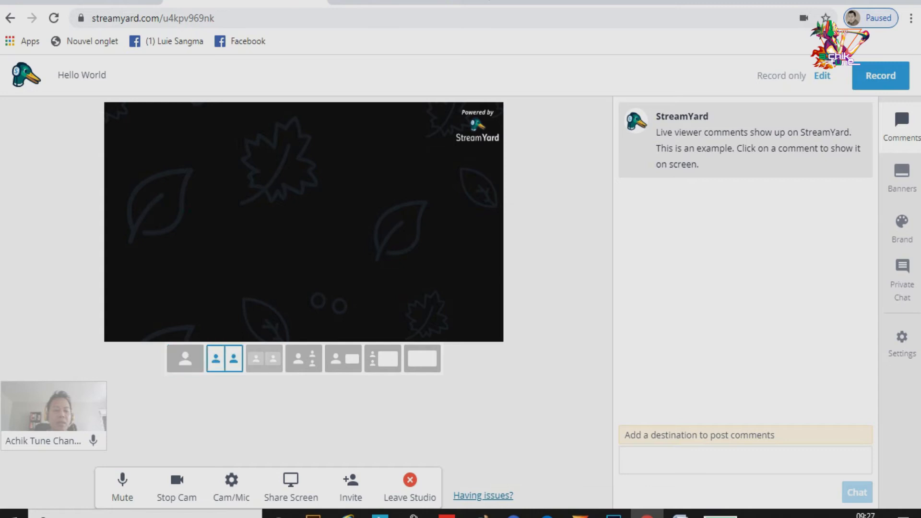
{"action": "left_click", "coordinate": [264, 359]}
{"action": "left_click", "coordinate": [303, 359]}
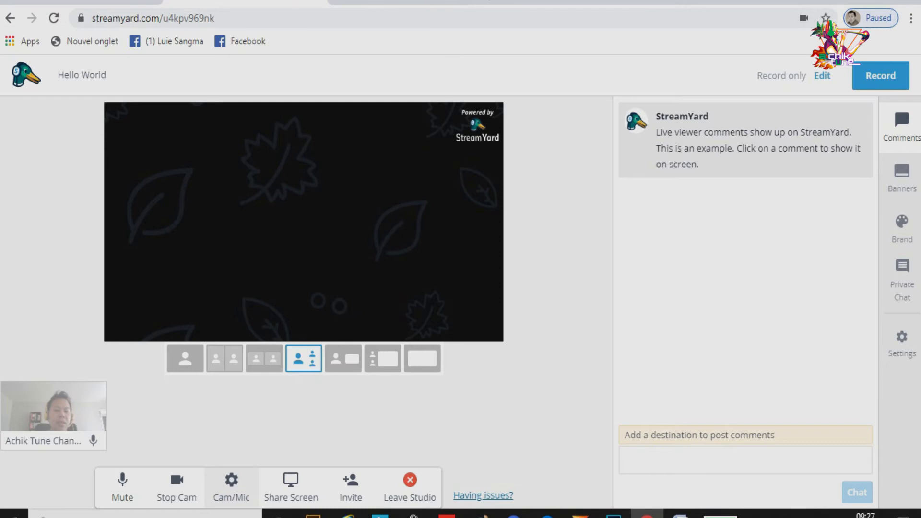
Review the camera settings and the guest invitation link, closing each dialog without changes
{"action": "left_click", "coordinate": [231, 488]}
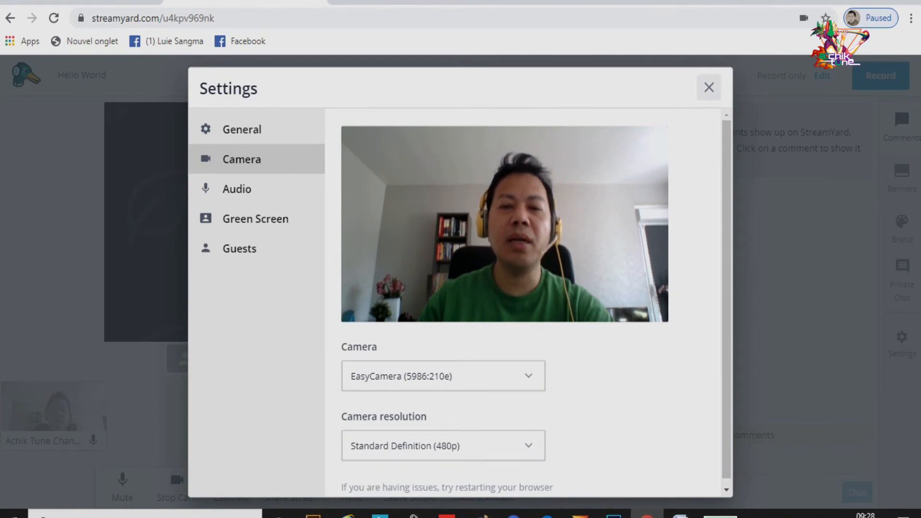
{"action": "left_click", "coordinate": [708, 87]}
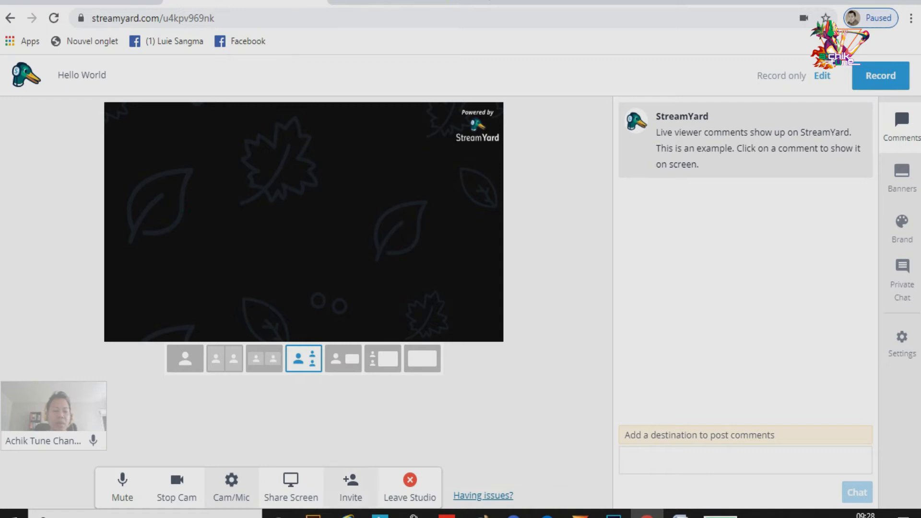
{"action": "left_click", "coordinate": [351, 487]}
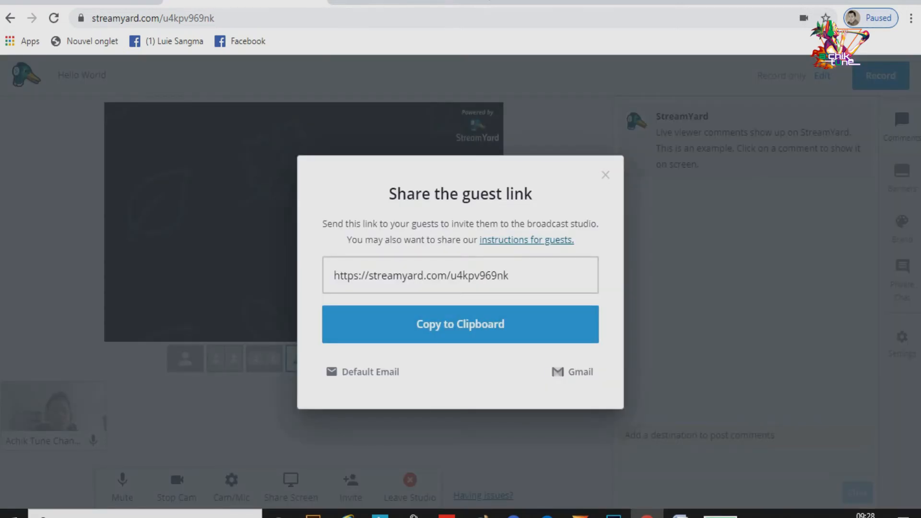
{"action": "left_click_drag", "start_coordinate": [511, 276], "coordinate": [333, 276]}
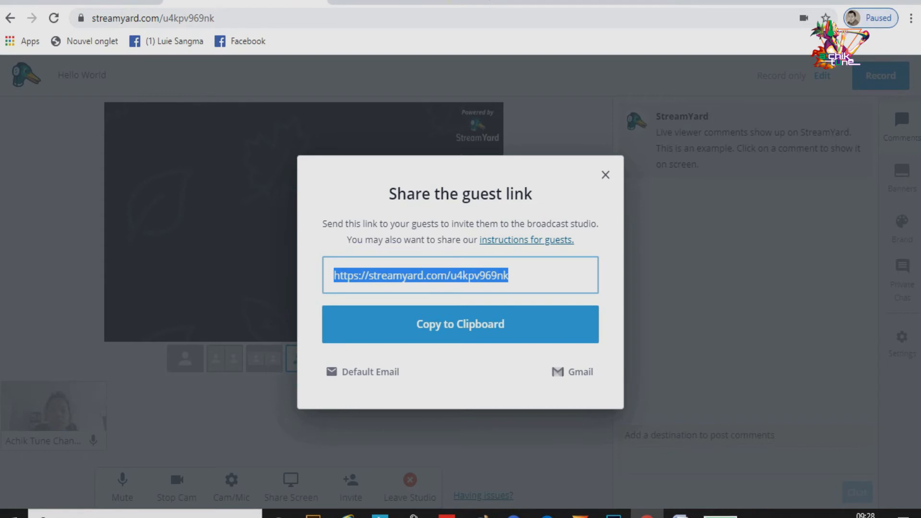
{"action": "left_click", "coordinate": [605, 175]}
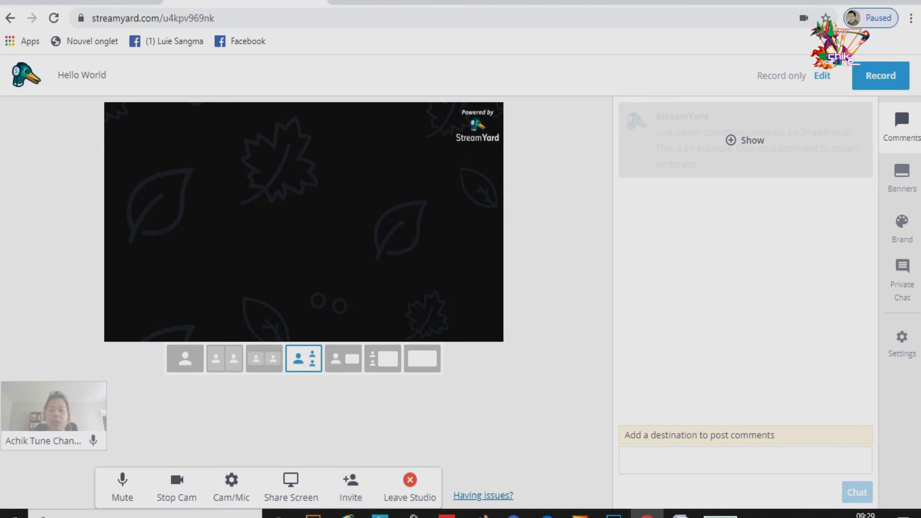
Show the example StreamYard comment on the stream and hide it again
{"action": "left_click", "coordinate": [746, 140]}
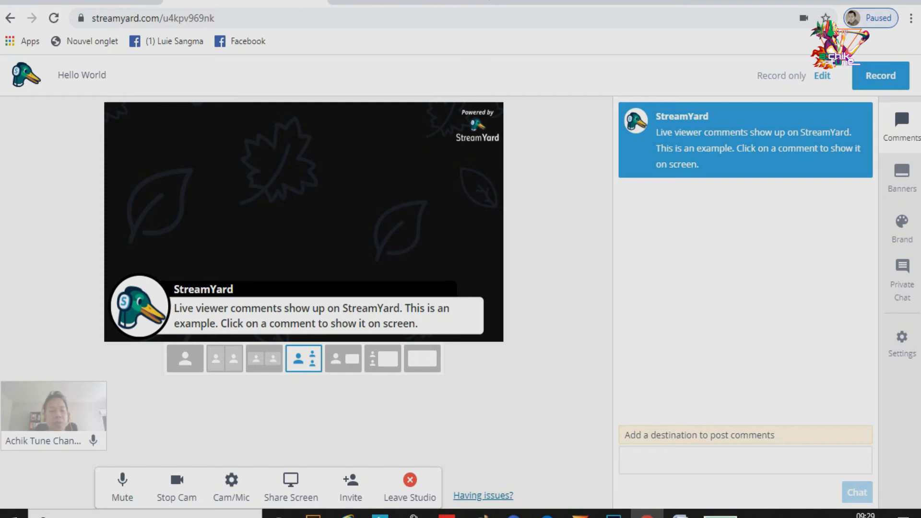
{"action": "mouse_move", "coordinate": [746, 140]}
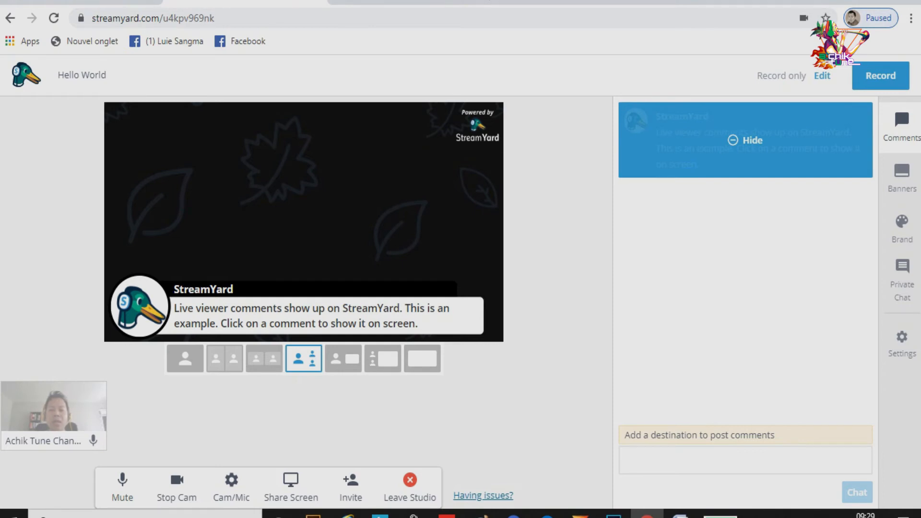
{"action": "left_click", "coordinate": [746, 140]}
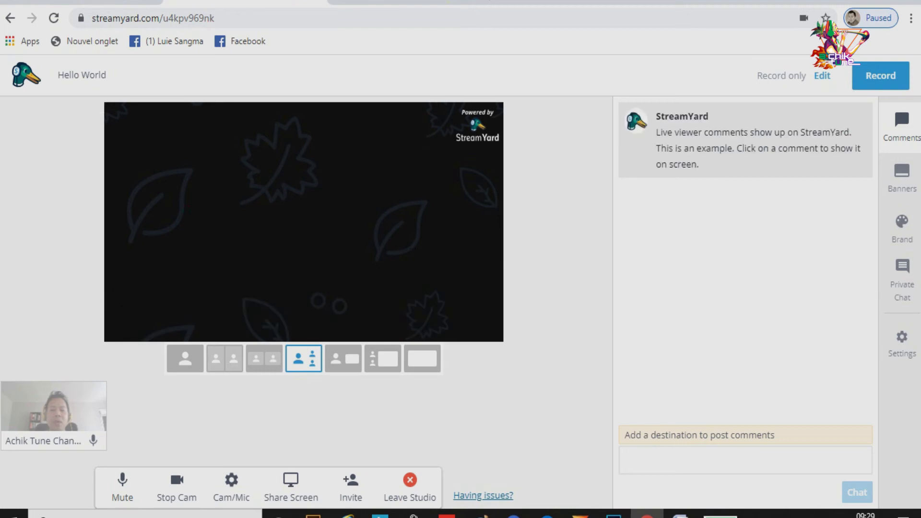
Show the "Hello world" ticker banner on the stream and hide it, and open the banner's text for editing and save it as is
{"action": "mouse_move", "coordinate": [746, 140]}
{"action": "left_click", "coordinate": [902, 178]}
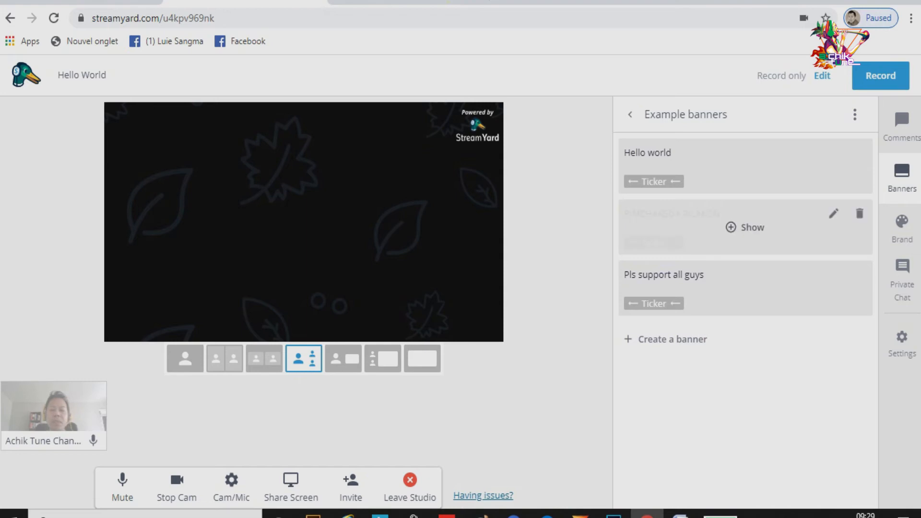
{"action": "left_click", "coordinate": [745, 166]}
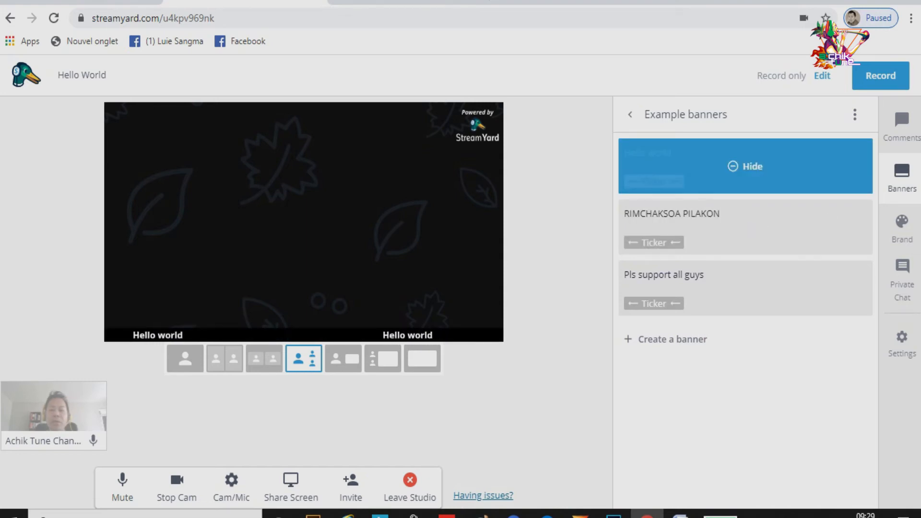
{"action": "mouse_move", "coordinate": [745, 227]}
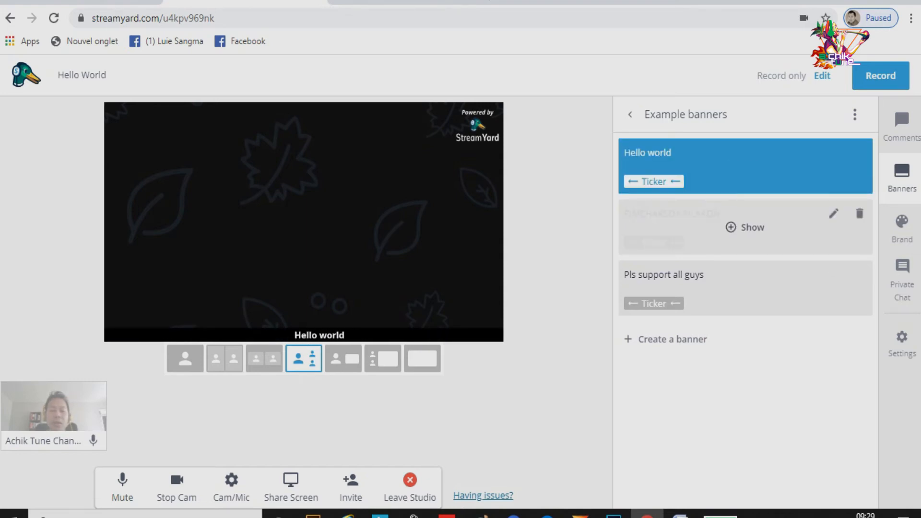
{"action": "mouse_move", "coordinate": [746, 166]}
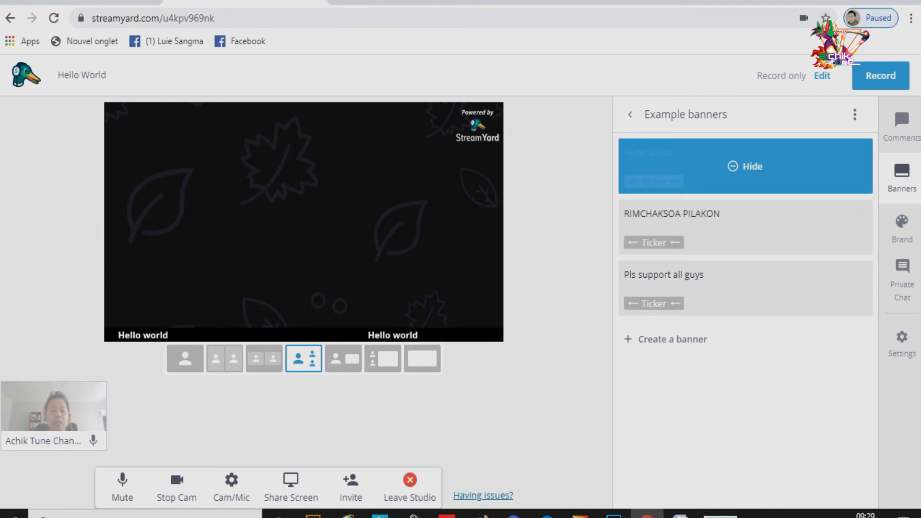
{"action": "left_click", "coordinate": [745, 166]}
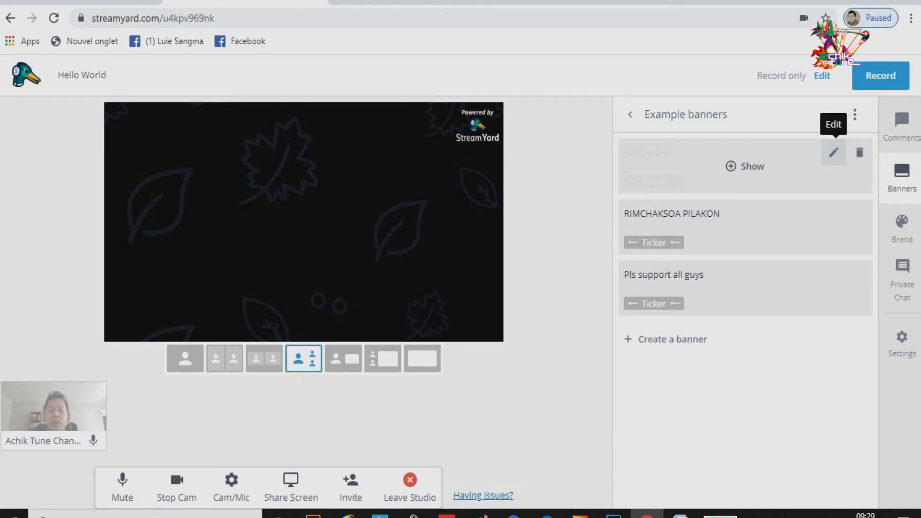
{"action": "left_click", "coordinate": [834, 152]}
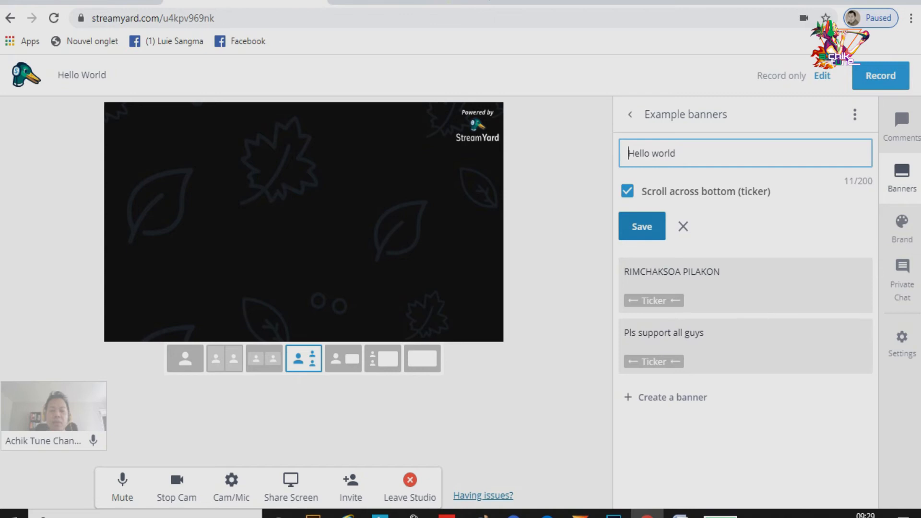
{"action": "left_click", "coordinate": [642, 227]}
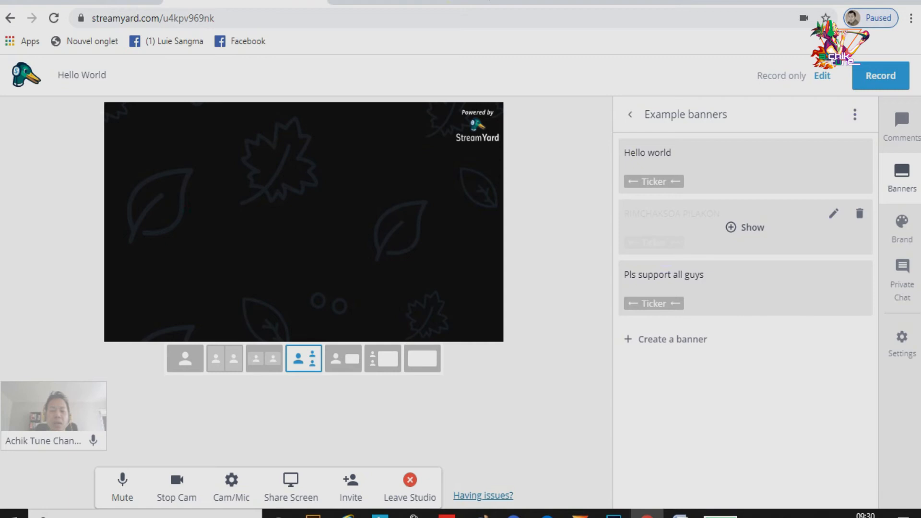
Show and hide the "RIMCHAKSOA PILAKON" and "Pls support all guys" ticker banners on the stream, one after the other
{"action": "left_click", "coordinate": [746, 227]}
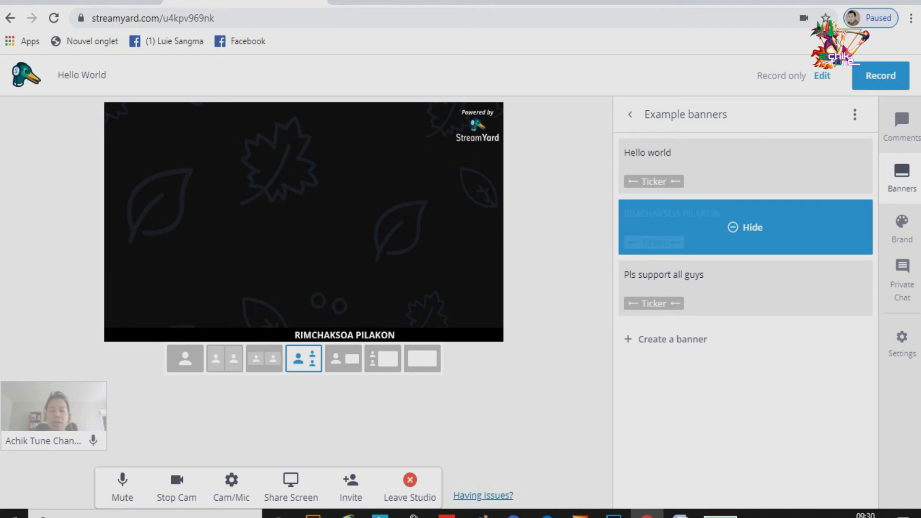
{"action": "left_click", "coordinate": [745, 227]}
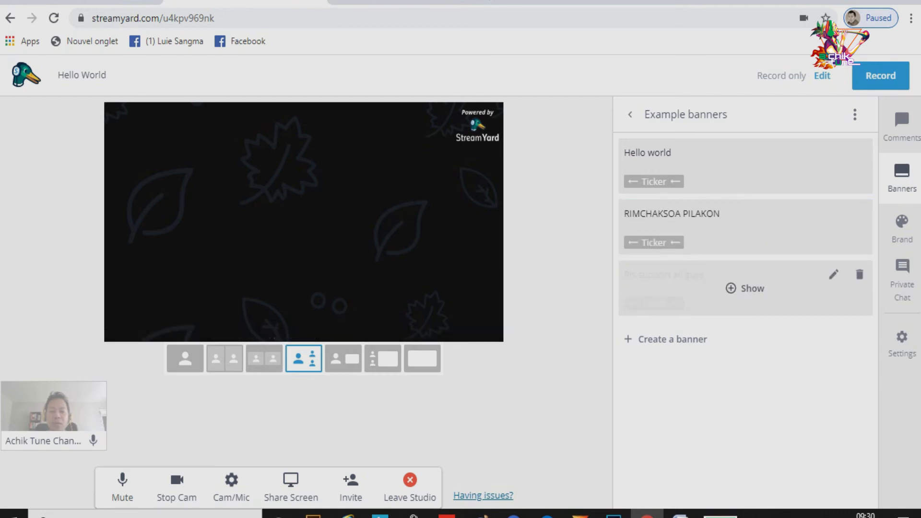
{"action": "left_click", "coordinate": [746, 288]}
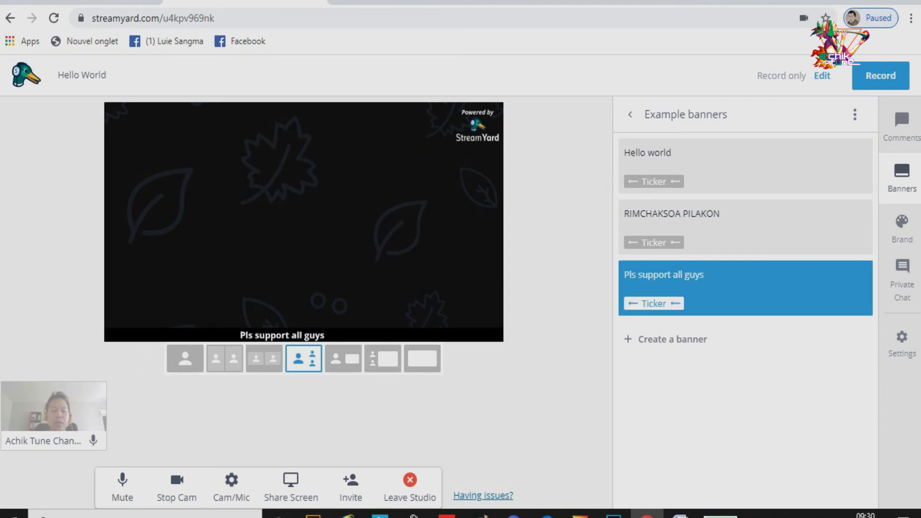
{"action": "mouse_move", "coordinate": [745, 288]}
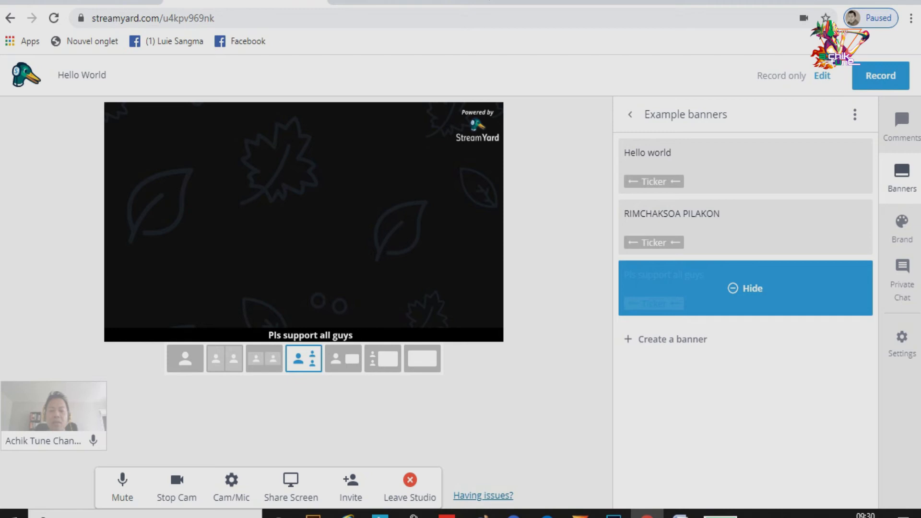
{"action": "left_click", "coordinate": [745, 288]}
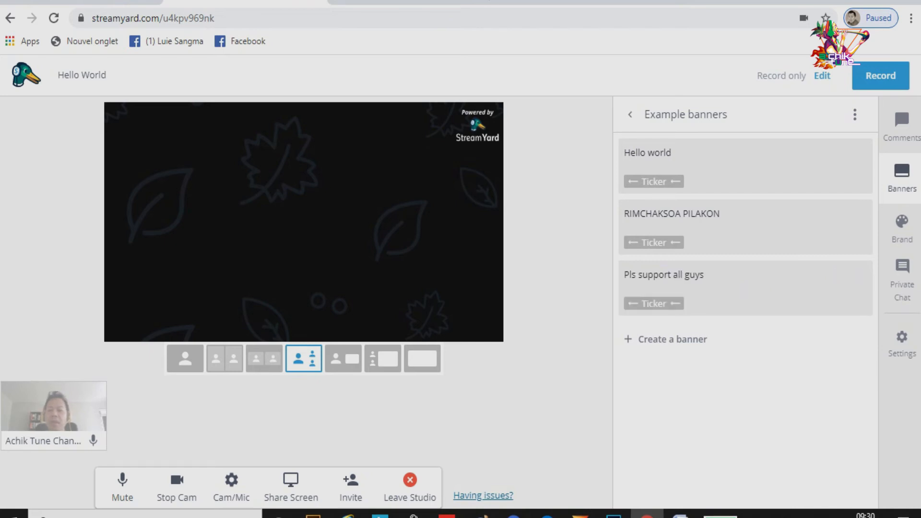
Try to clear the hex value of the brand color, and show and hide the example "LIVE With StreamYard" overlay
{"action": "left_click", "coordinate": [902, 228]}
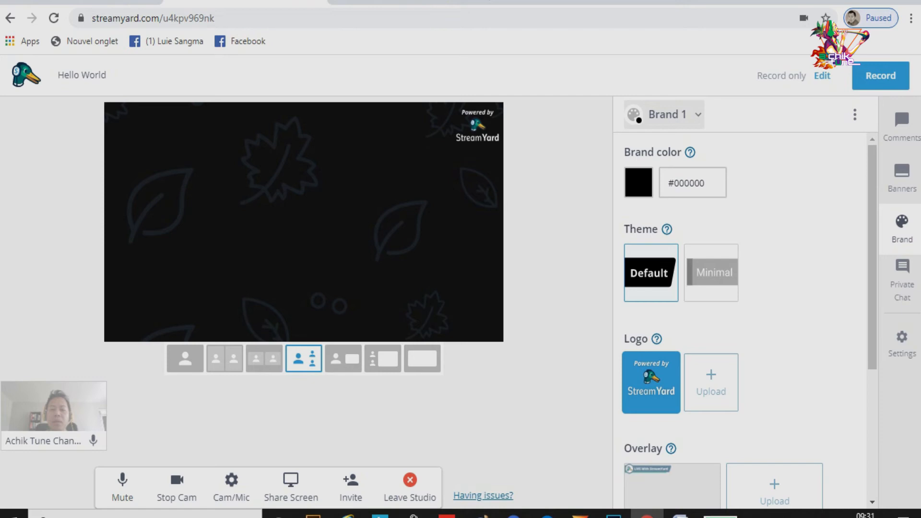
{"action": "left_click", "coordinate": [705, 183]}
{"action": "key", "text": "BackSpace"}
{"action": "key", "text": "BackSpace"}
{"action": "key", "text": "BackSpace"}
{"action": "key", "text": "BackSpace"}
{"action": "key", "text": "BackSpace"}
{"action": "key", "text": "BackSpace"}
{"action": "key", "text": "Return"}
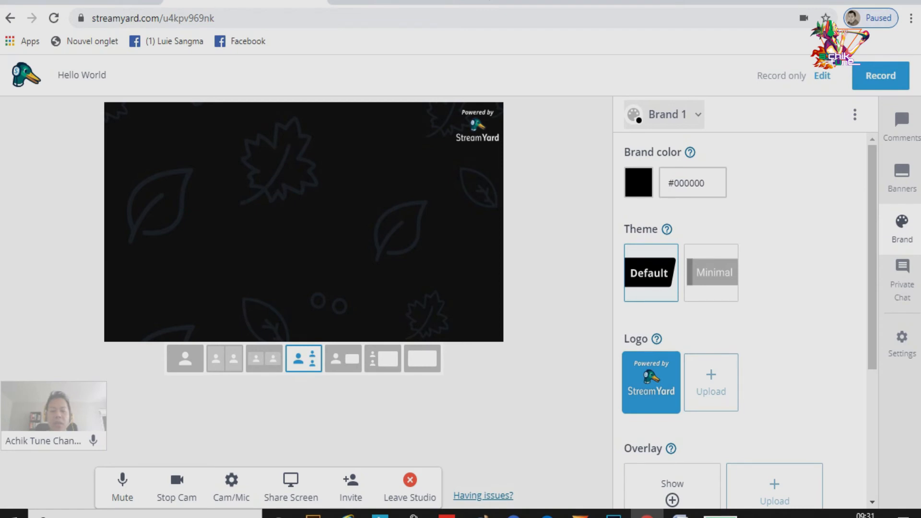
{"action": "left_click", "coordinate": [673, 490]}
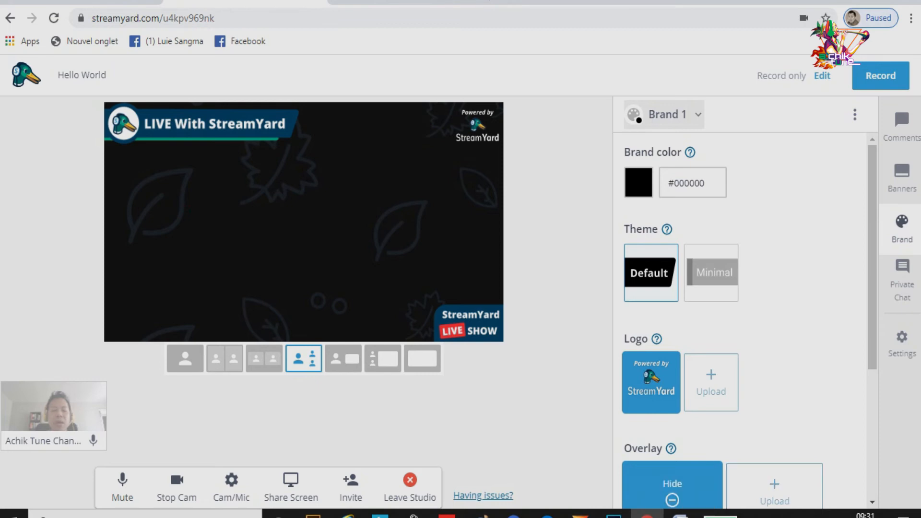
{"action": "left_click", "coordinate": [672, 485]}
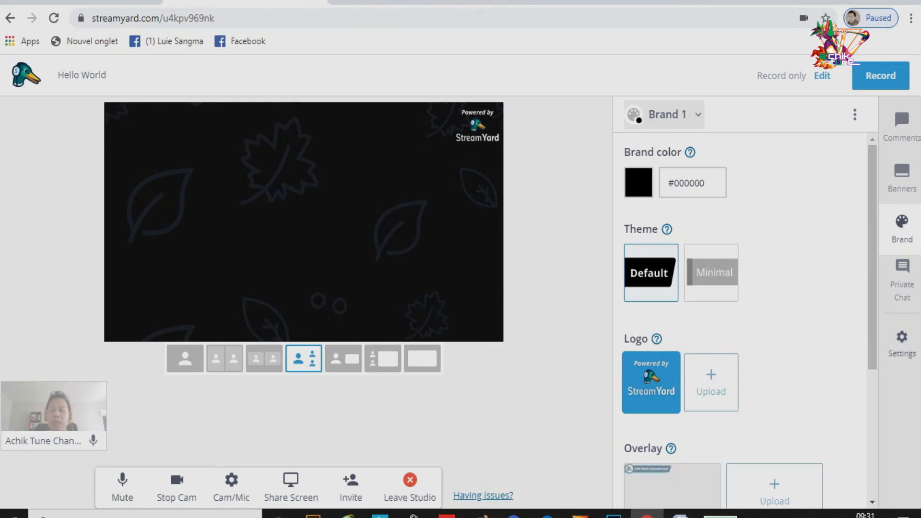
Copy the studio's guest link from the invitation and send it as a message in the private chat
{"action": "left_click", "coordinate": [902, 279]}
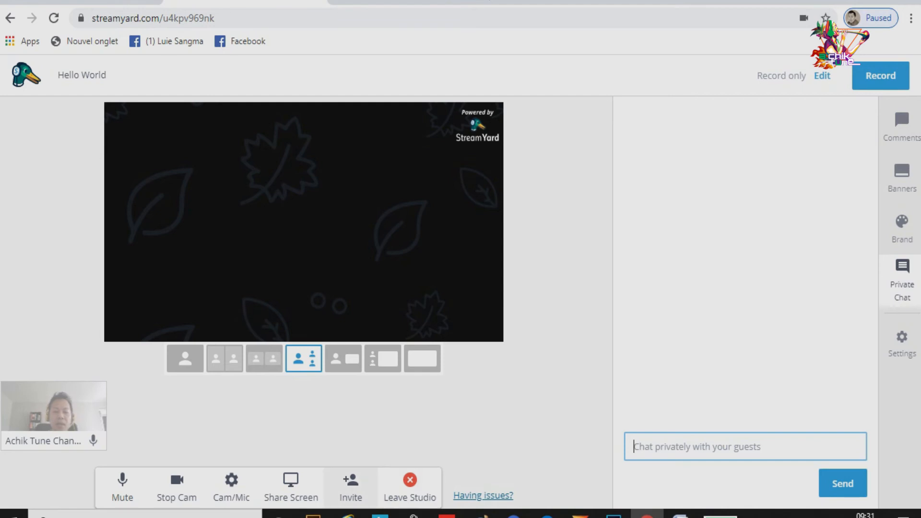
{"action": "left_click", "coordinate": [351, 487]}
{"action": "left_click", "coordinate": [421, 276]}
{"action": "key", "text": "ctrl+c"}
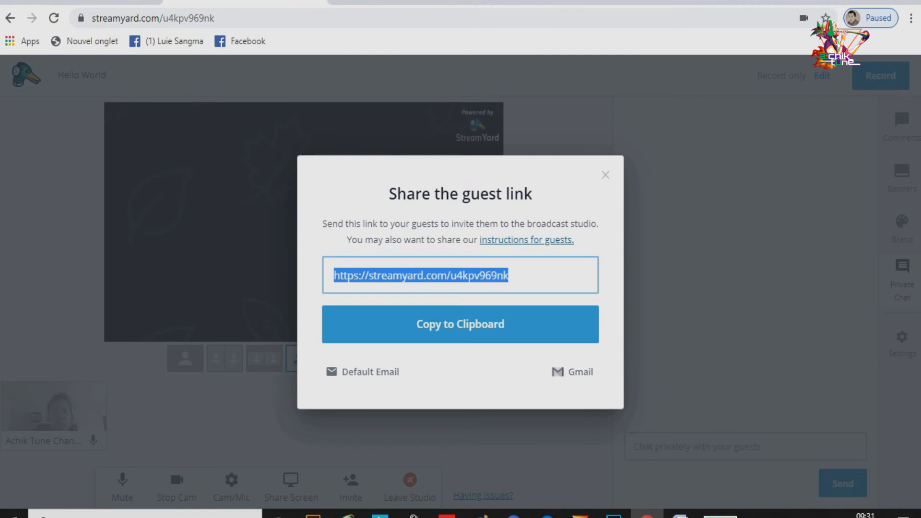
{"action": "left_click", "coordinate": [605, 175]}
{"action": "left_click", "coordinate": [745, 447]}
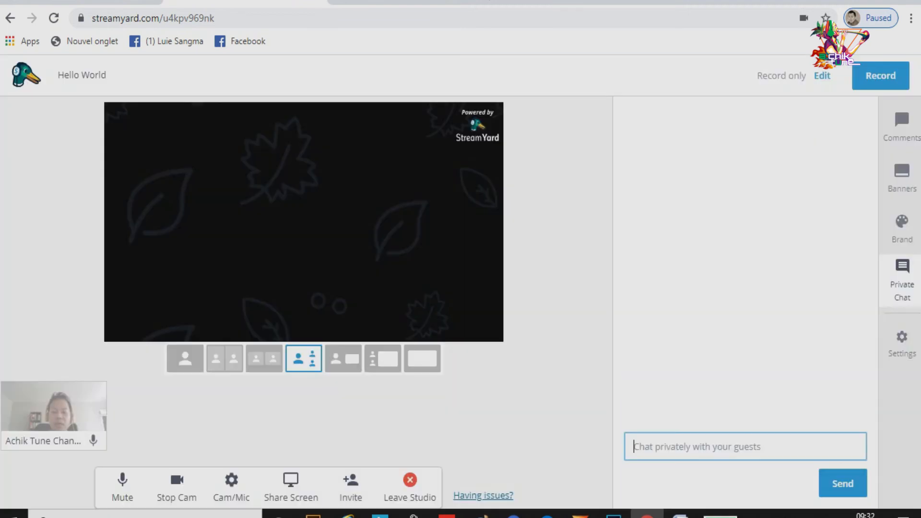
{"action": "key", "text": "ctrl+v"}
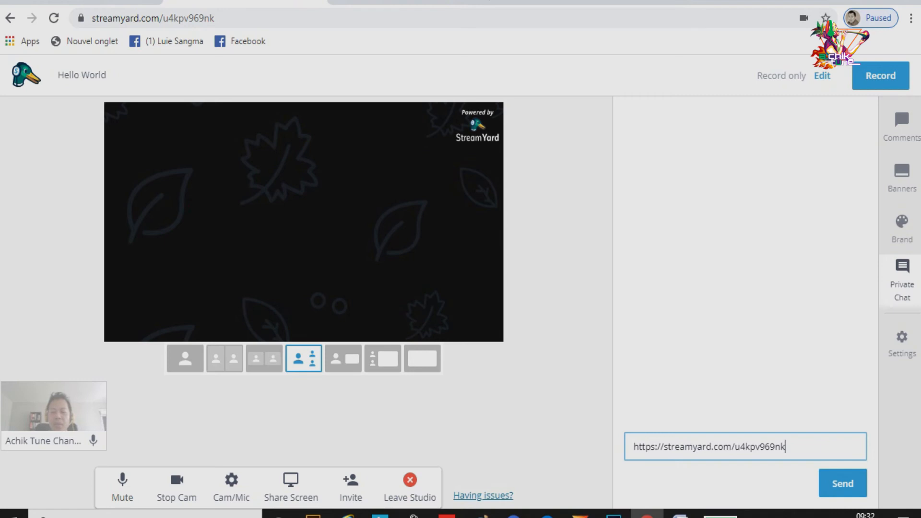
{"action": "key", "text": "Return"}
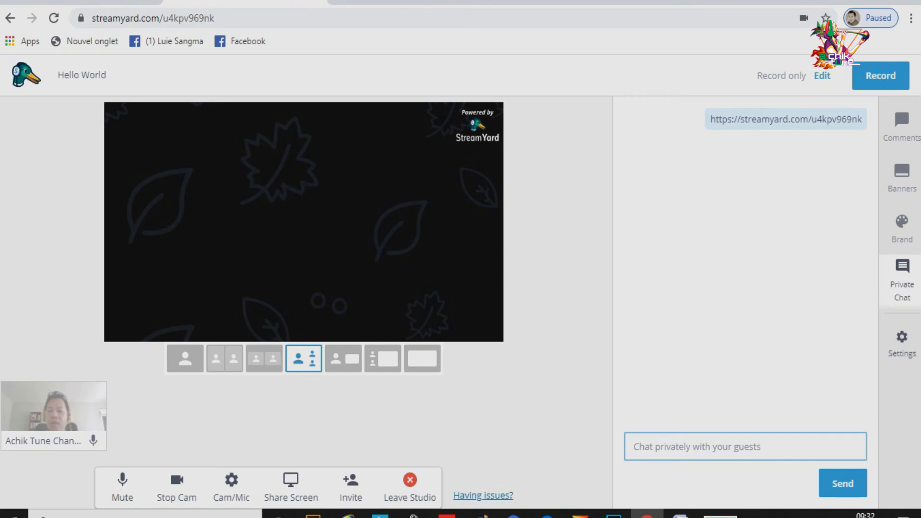
Review the studio's general settings and close them without changes
{"action": "left_click", "coordinate": [902, 344]}
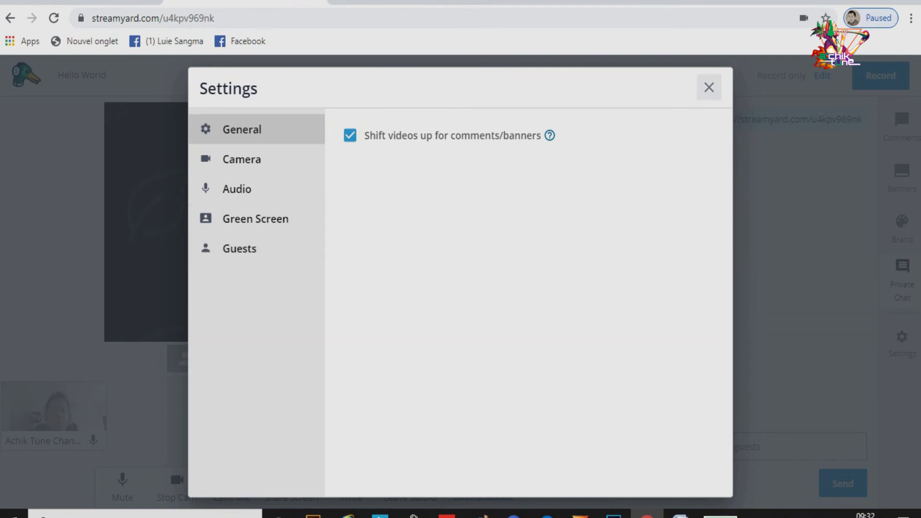
{"action": "left_click", "coordinate": [710, 88]}
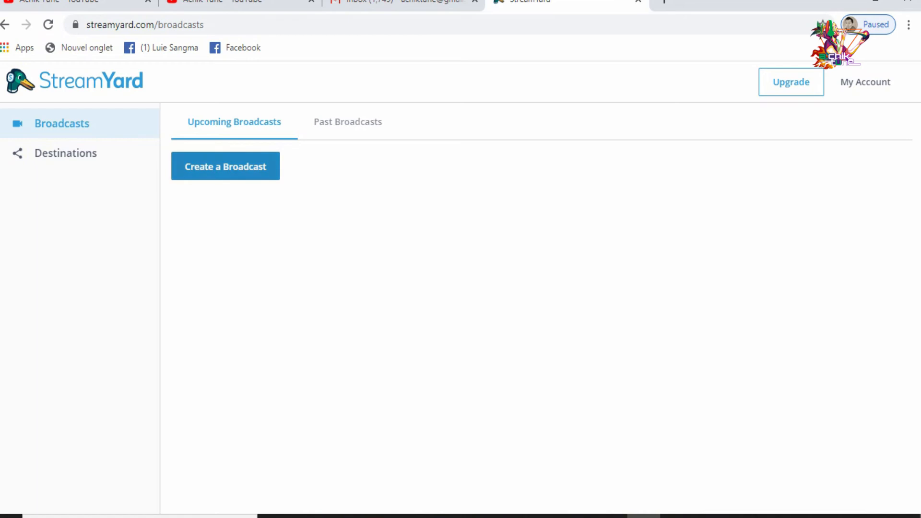
Start a new broadcast to the Achik Tune YouTube channel with its privacy set to Public
{"action": "left_click", "coordinate": [226, 166]}
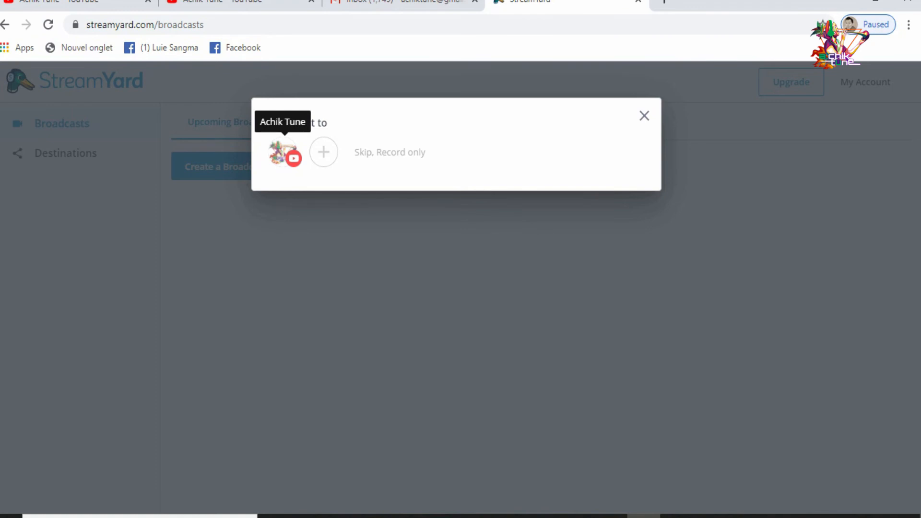
{"action": "left_click", "coordinate": [283, 152]}
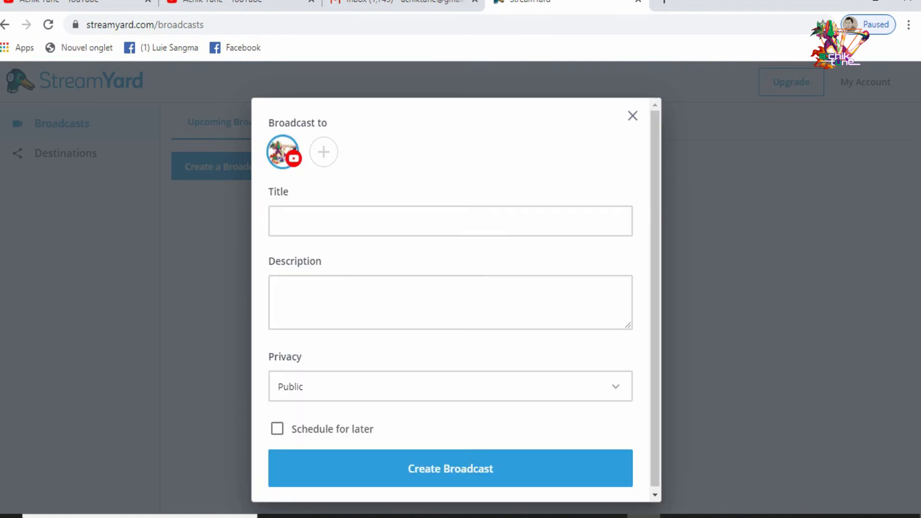
{"action": "left_click", "coordinate": [461, 221]}
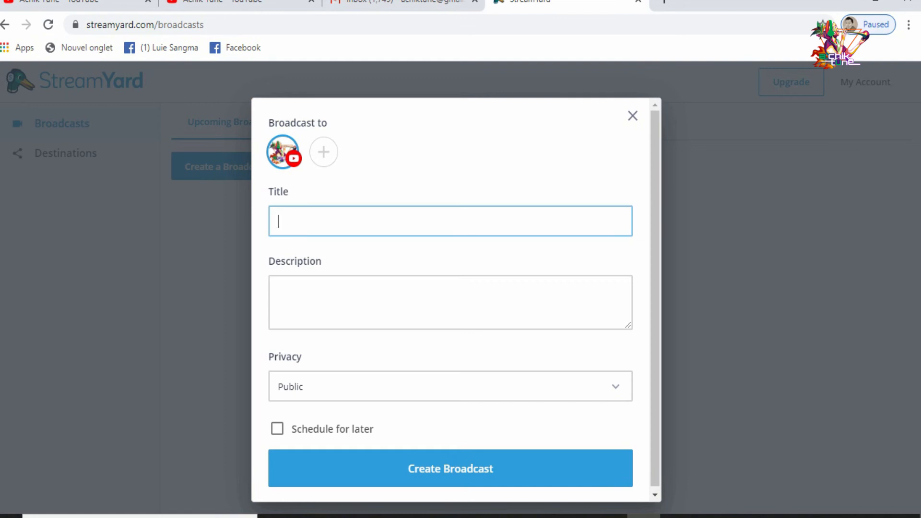
{"action": "left_click", "coordinate": [451, 302]}
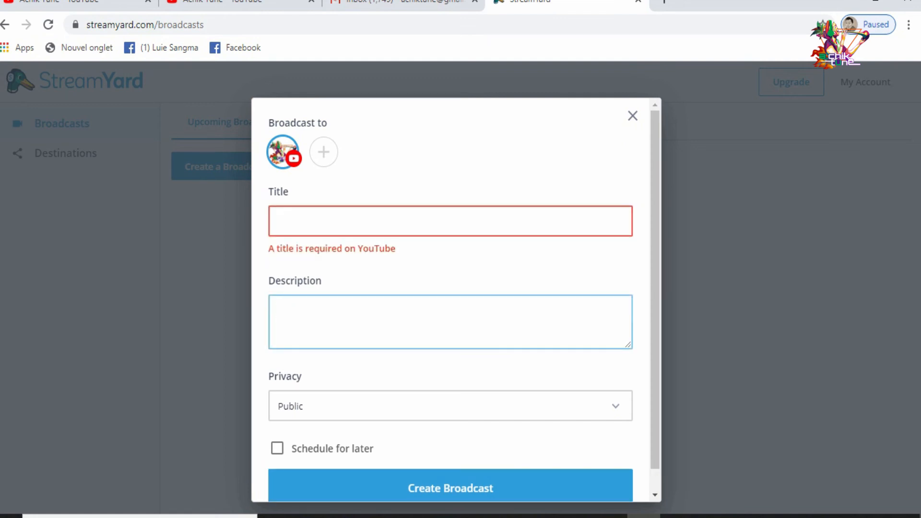
{"action": "left_click", "coordinate": [451, 406]}
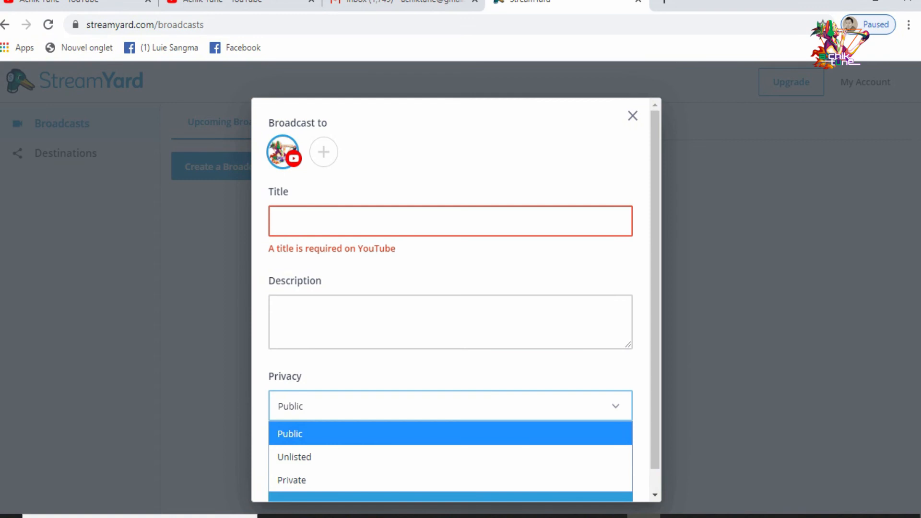
{"action": "left_click", "coordinate": [450, 434]}
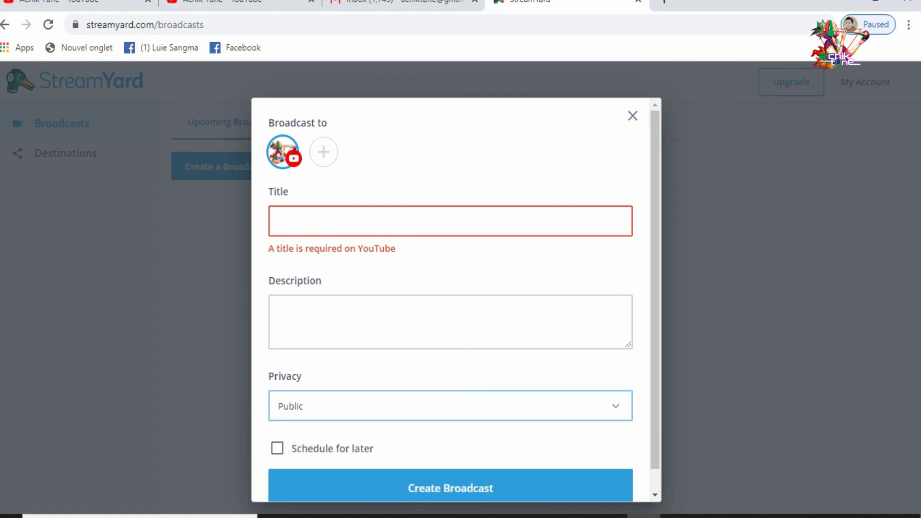
Title the broadcast "Test live", describe it as "Hello World", and create it
{"action": "left_click", "coordinate": [450, 222]}
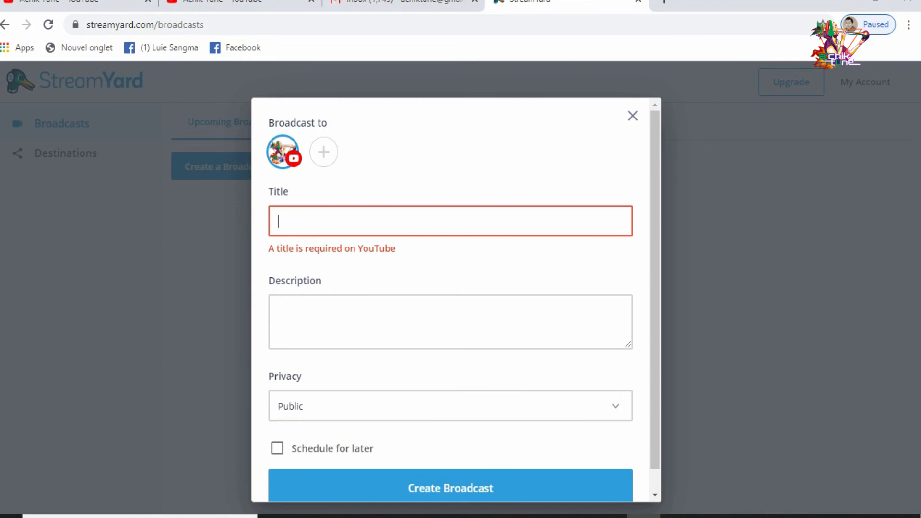
{"action": "type", "text": "Test live"}
{"action": "left_click", "coordinate": [451, 322]}
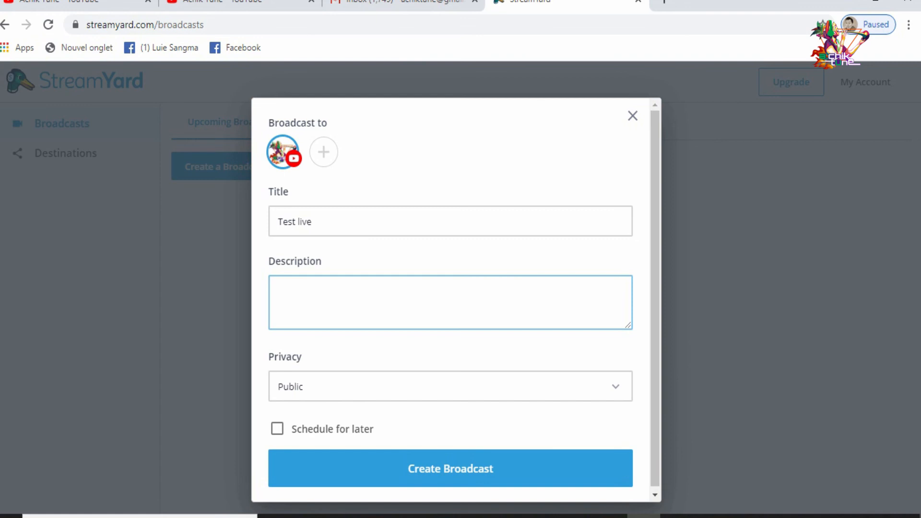
{"action": "type", "text": "Hello World"}
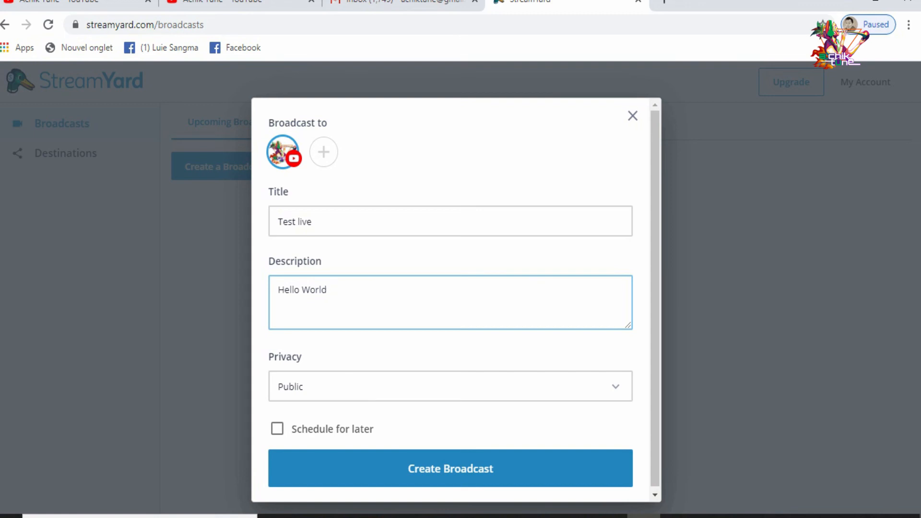
{"action": "left_click", "coordinate": [505, 470]}
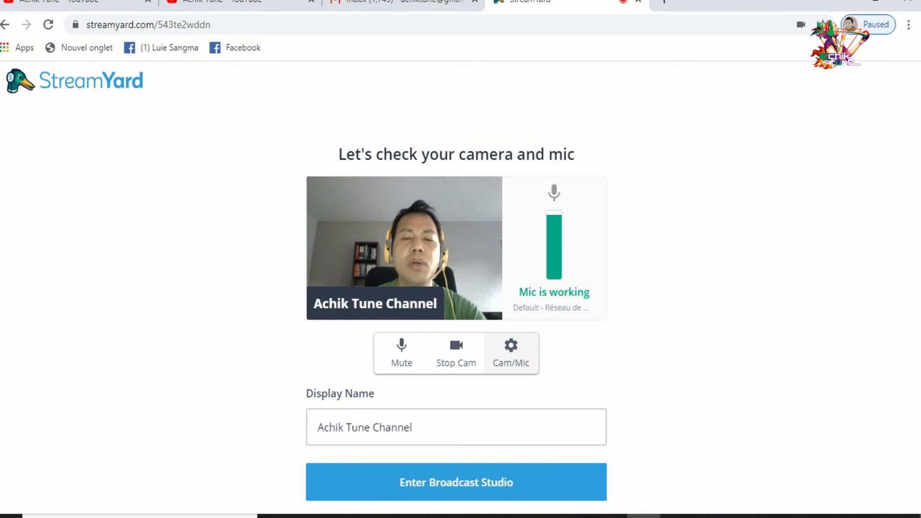
Review the camera settings before entering the new broadcast and close them without changes
{"action": "left_click", "coordinate": [511, 352]}
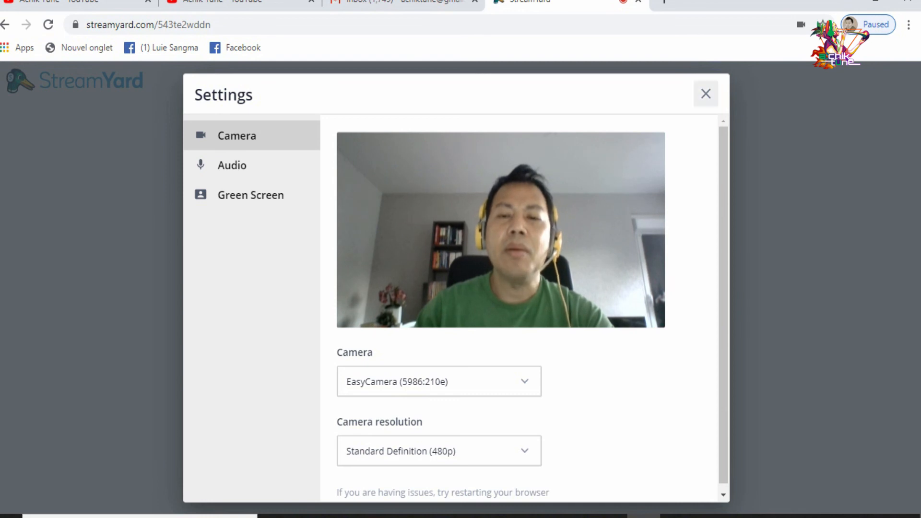
{"action": "left_click", "coordinate": [706, 94]}
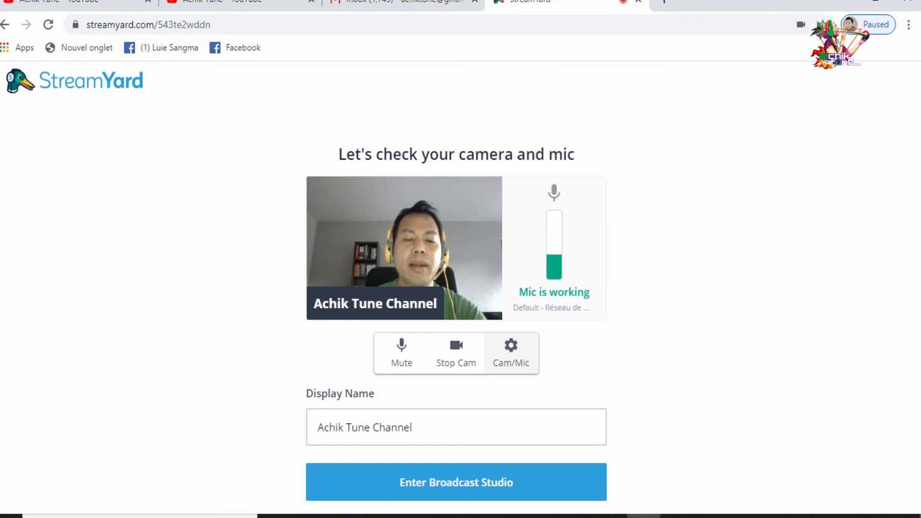
Enter the "Test live" broadcast studio, keeping the display name Achik Tune Channel
{"action": "left_click", "coordinate": [480, 427]}
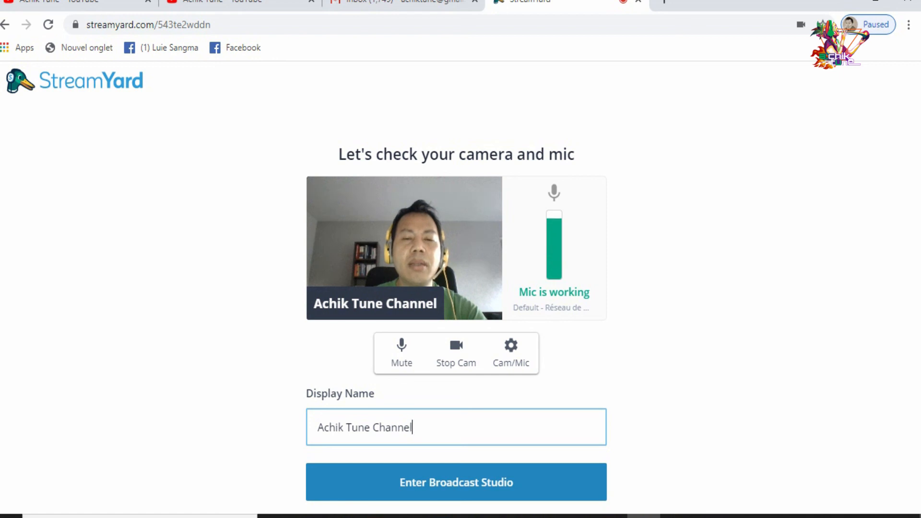
{"action": "key", "text": "Return"}
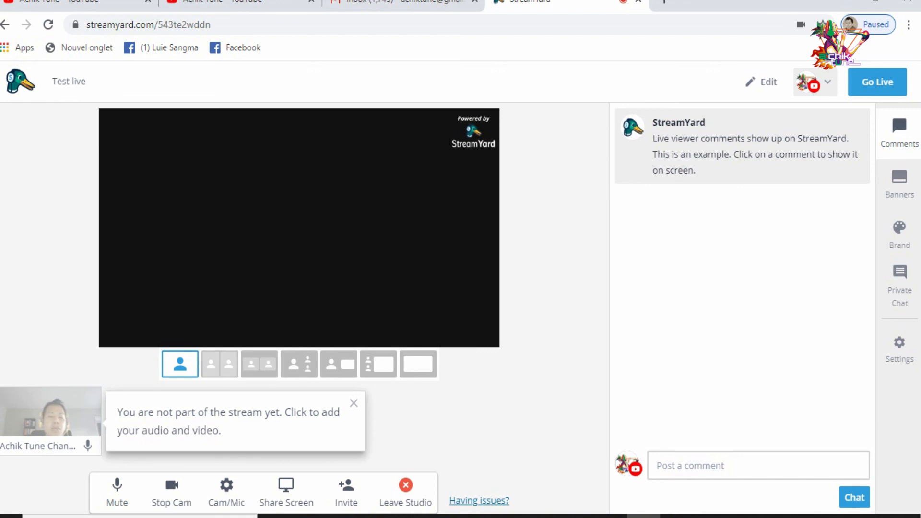
Switch the stream to the two-person side-by-side layout and dismiss the guest-invitation and add-to-stream tips
{"action": "left_click", "coordinate": [220, 364]}
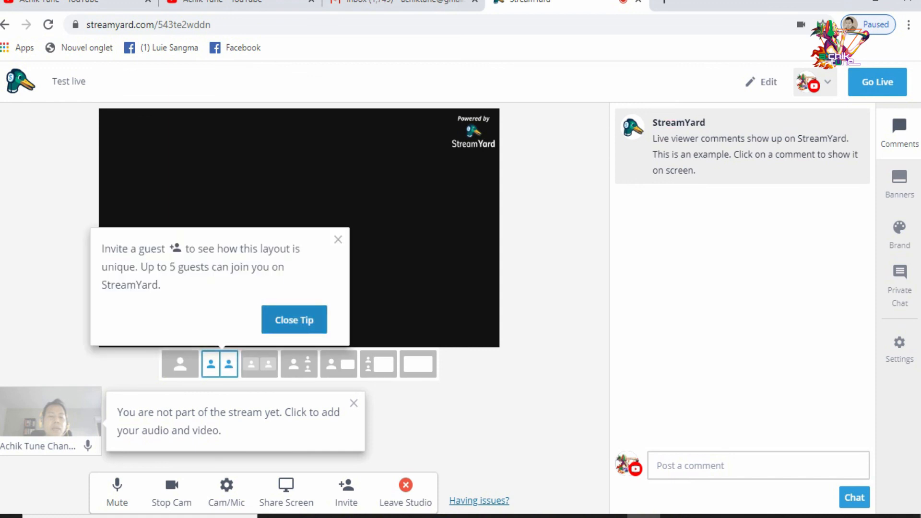
{"action": "left_click", "coordinate": [294, 320]}
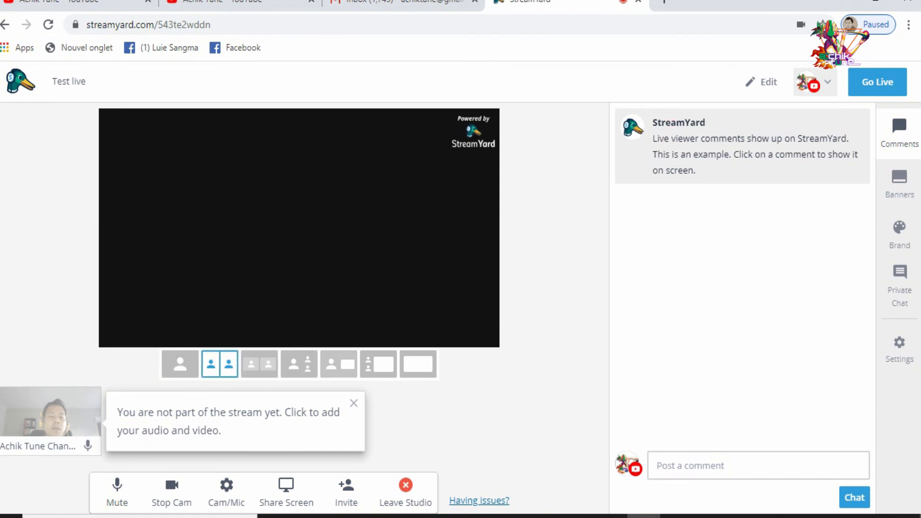
{"action": "mouse_move", "coordinate": [47, 413]}
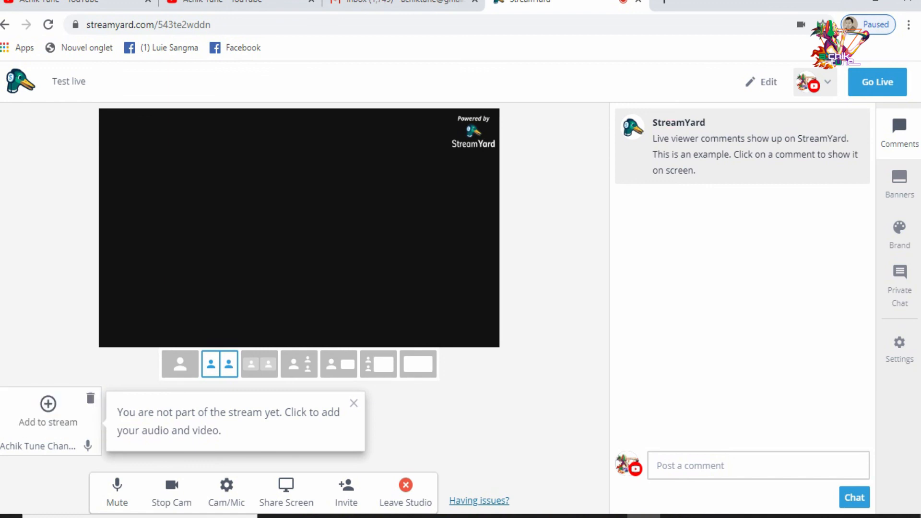
{"action": "left_click", "coordinate": [353, 403]}
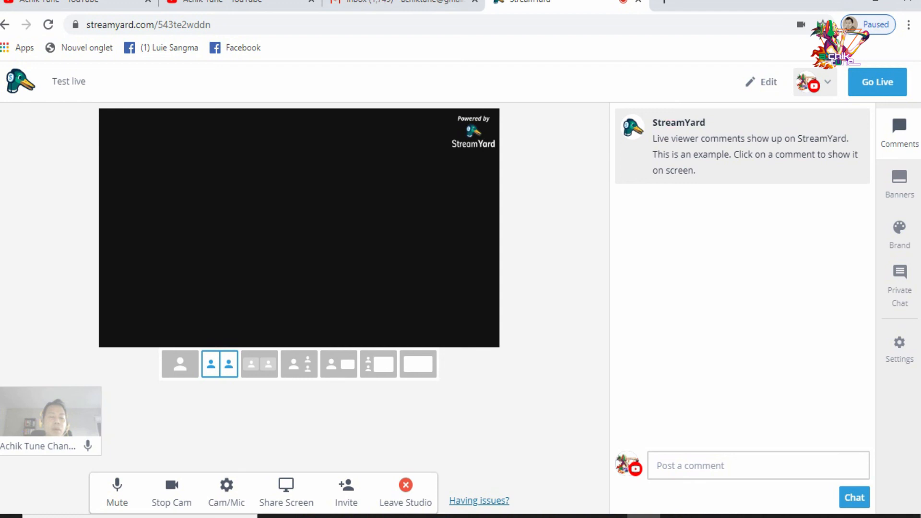